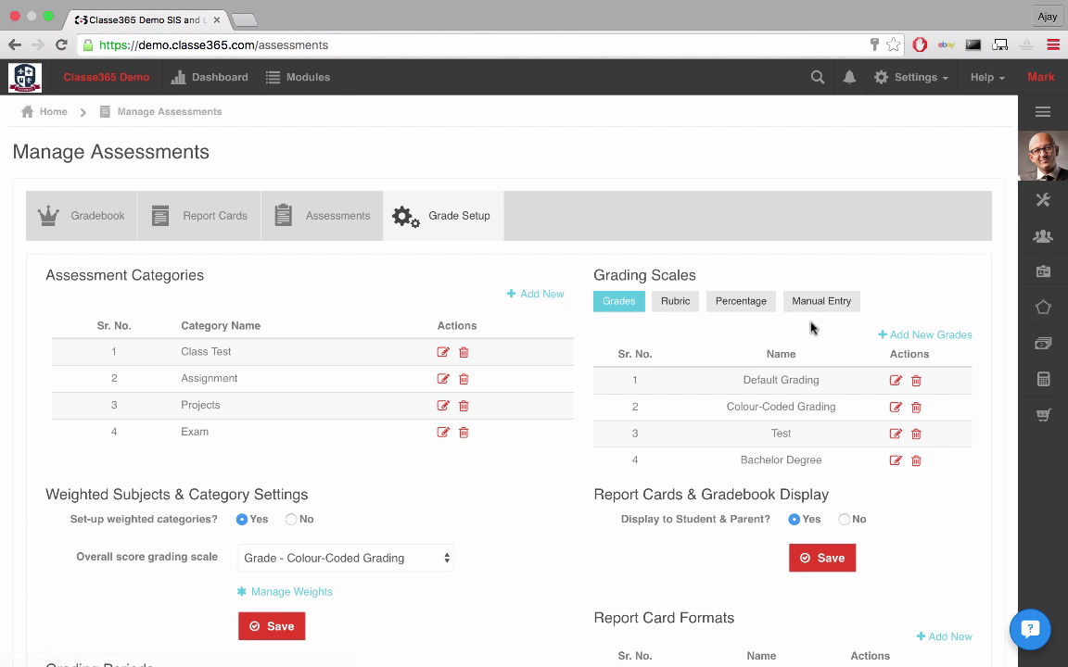
Review the percentage ranges and colours of the Colour-Coded Grading scale, then close it without changes.
click(895, 408)
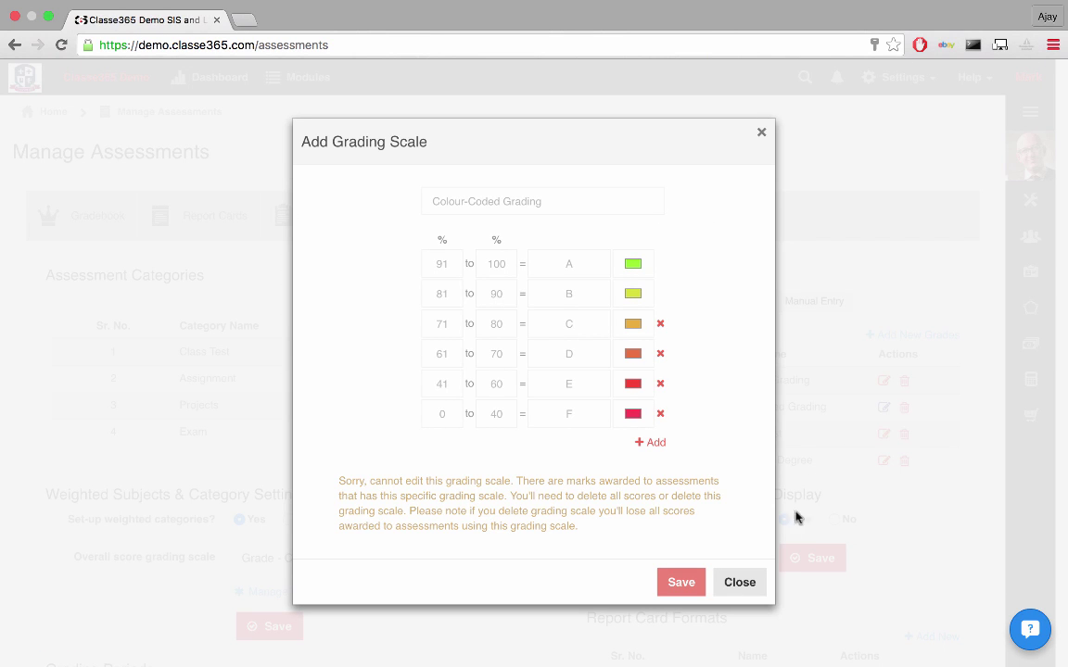
click(744, 581)
Add an extra Satisfactory level to the Output criterion of the Default Rubric, remove it again and close the rubric.
click(676, 301)
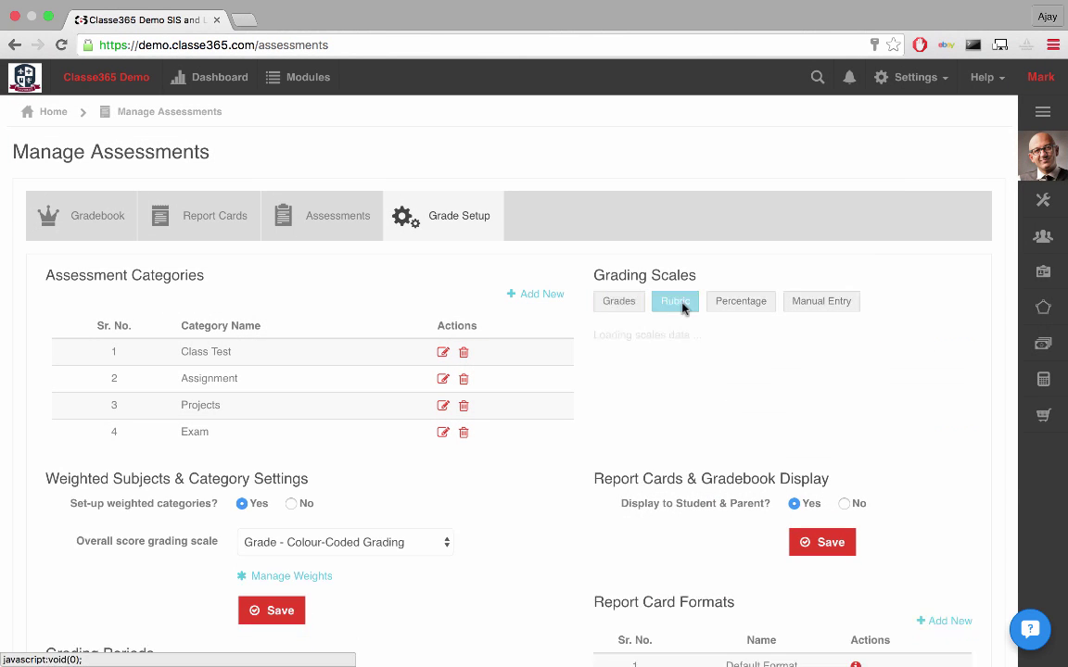
click(875, 379)
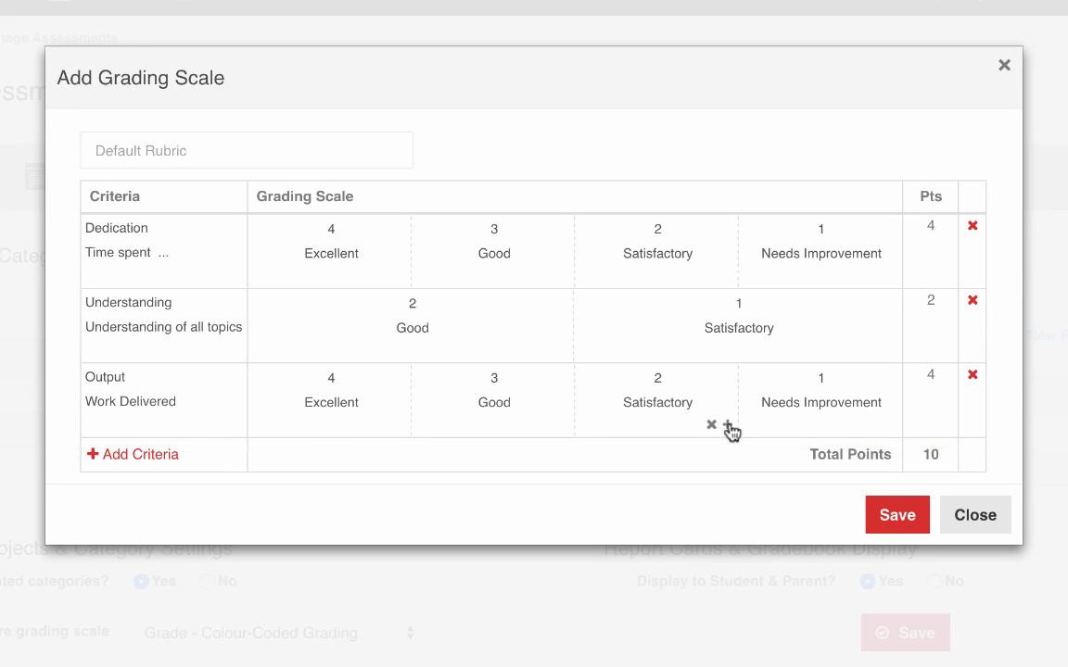
click(729, 427)
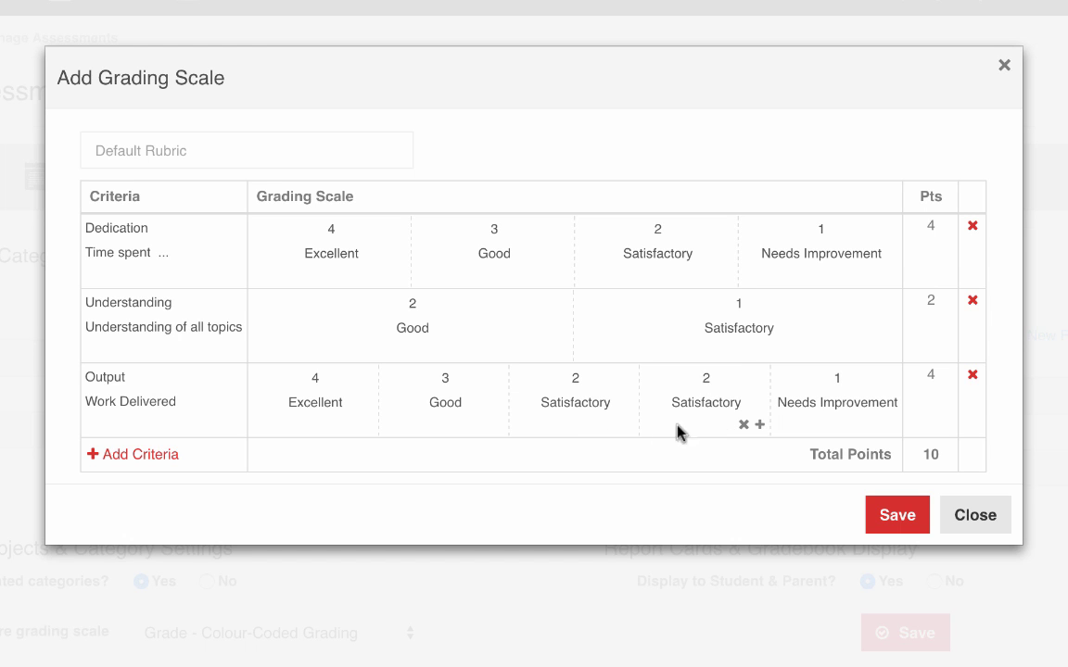
click(743, 426)
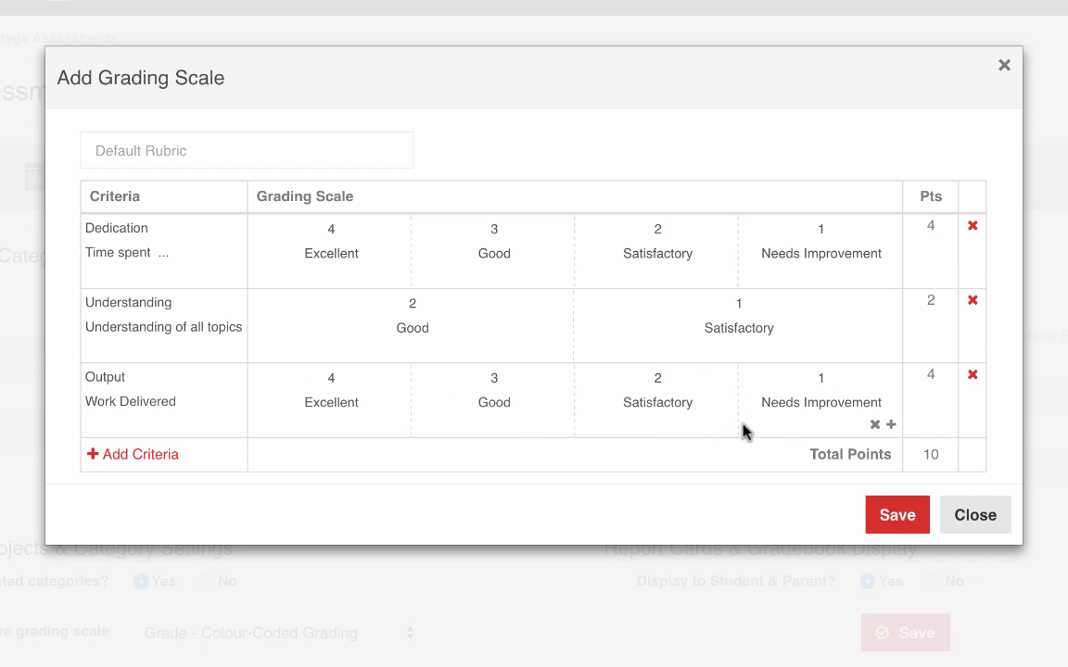
click(965, 515)
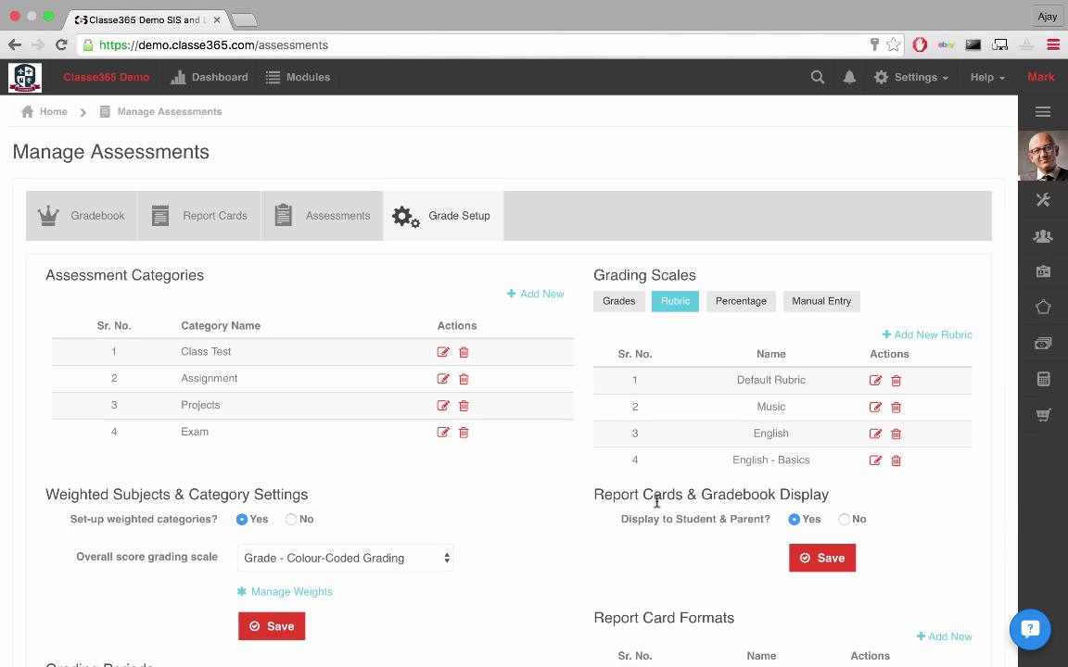
Enable common category weights for all grades and sections, setting Projects to 30 and Exam to 40.
click(324, 596)
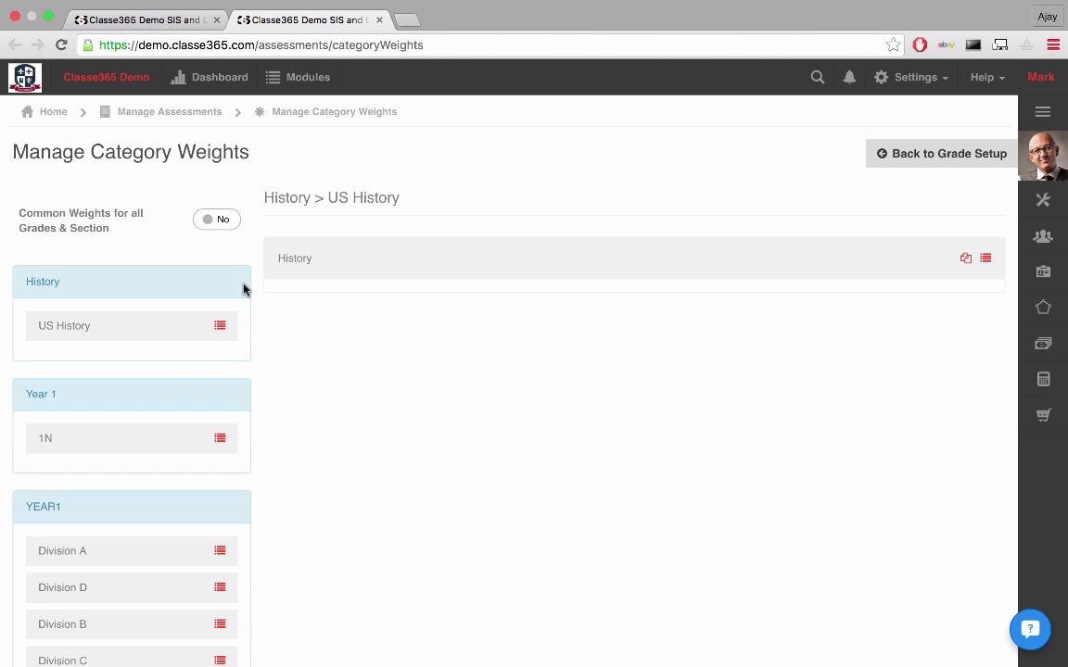
click(227, 222)
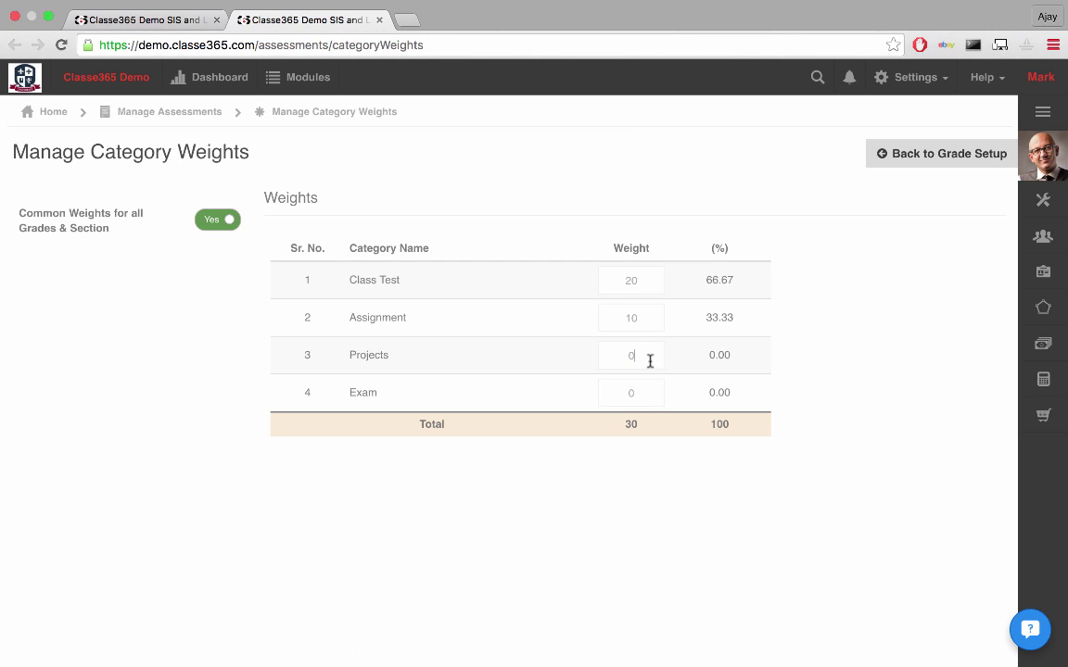
click(633, 392)
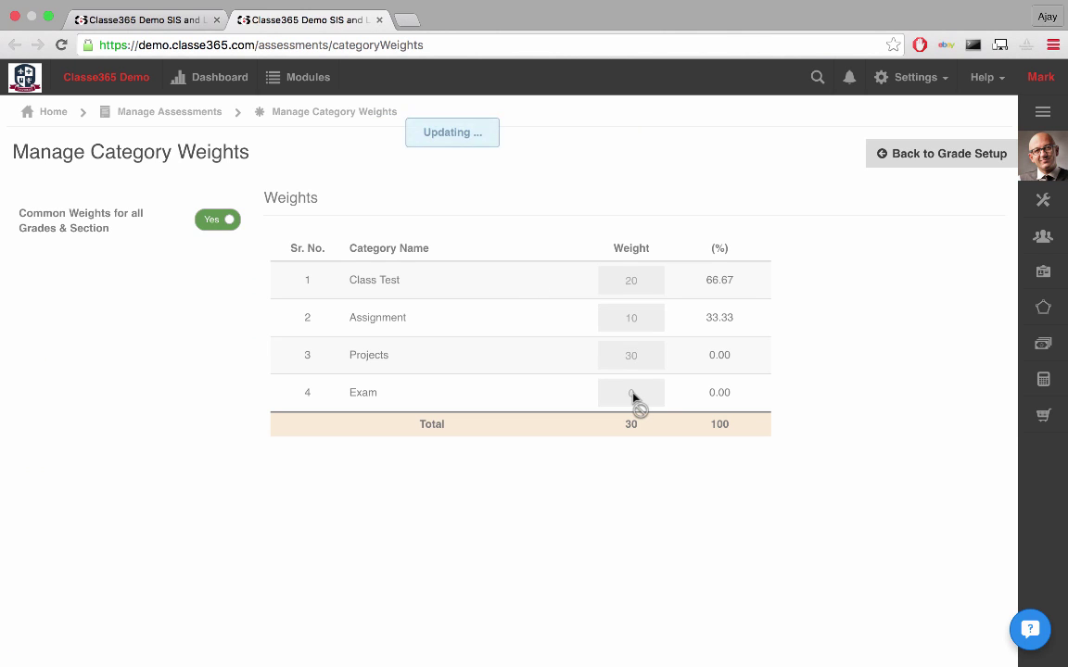
click(852, 267)
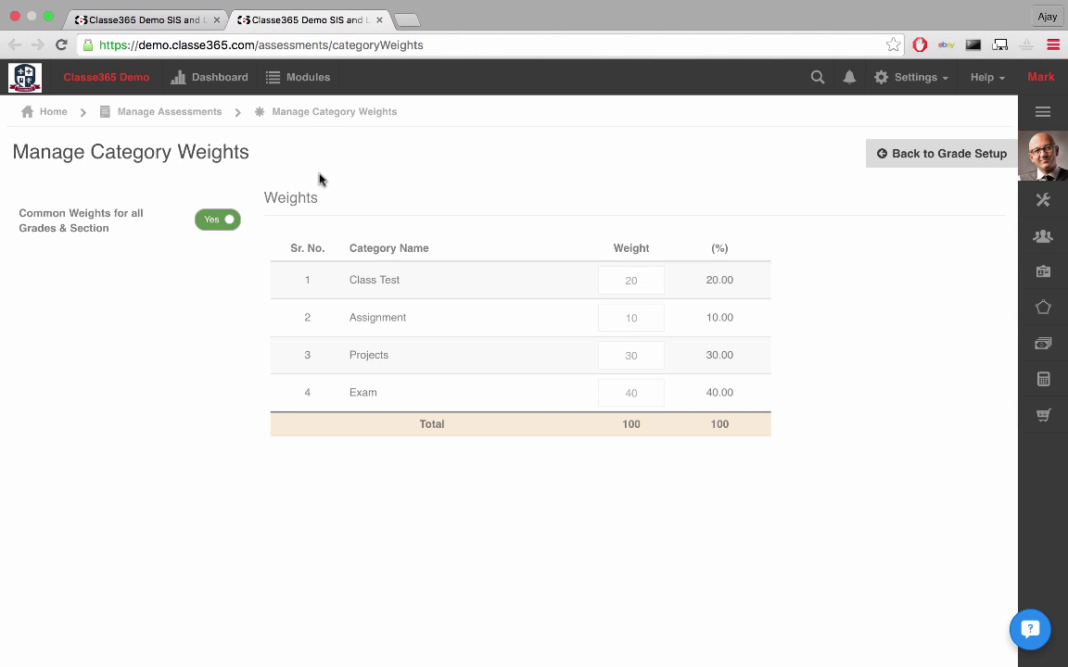
Disable common weights and set the YEAR1 Division A English weights to 30 each for Class Test, Projects and Exam.
click(229, 225)
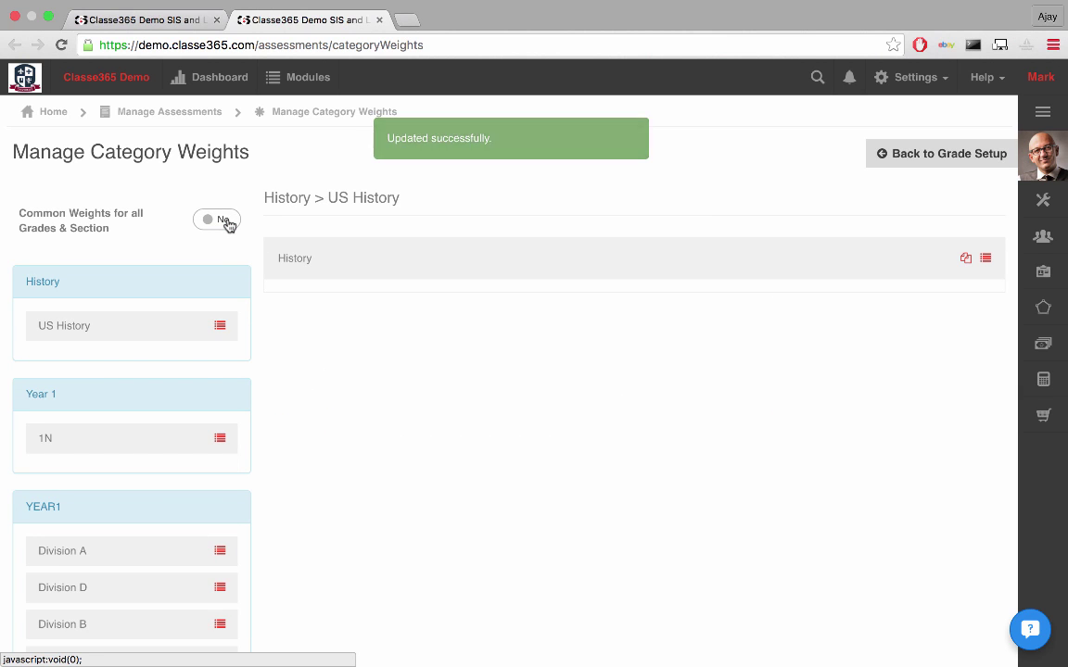
click(221, 549)
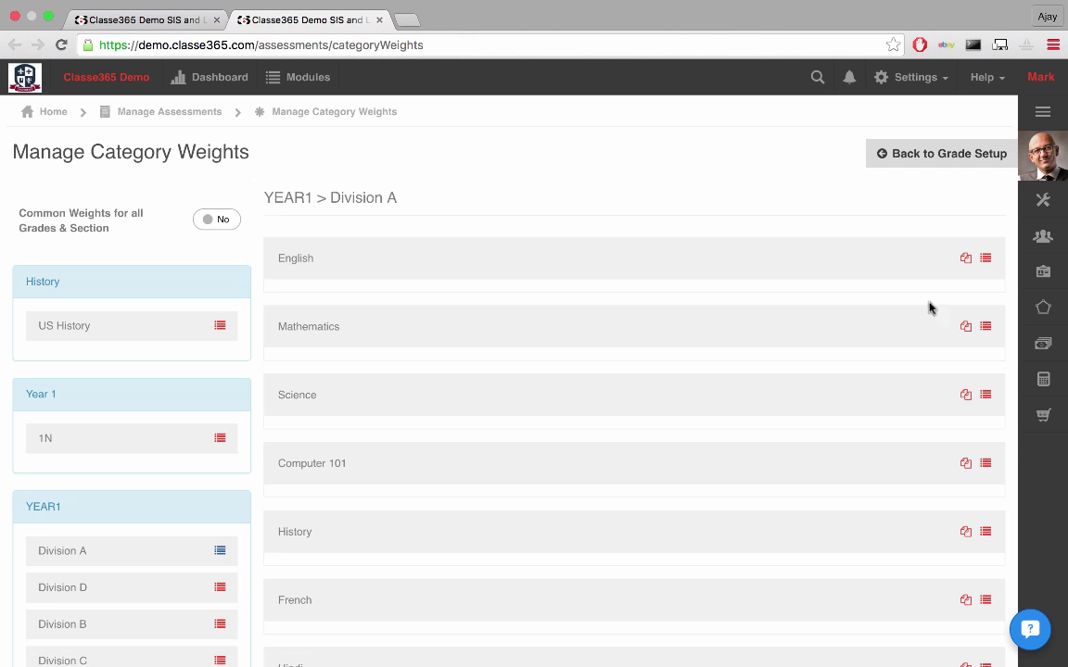
click(986, 259)
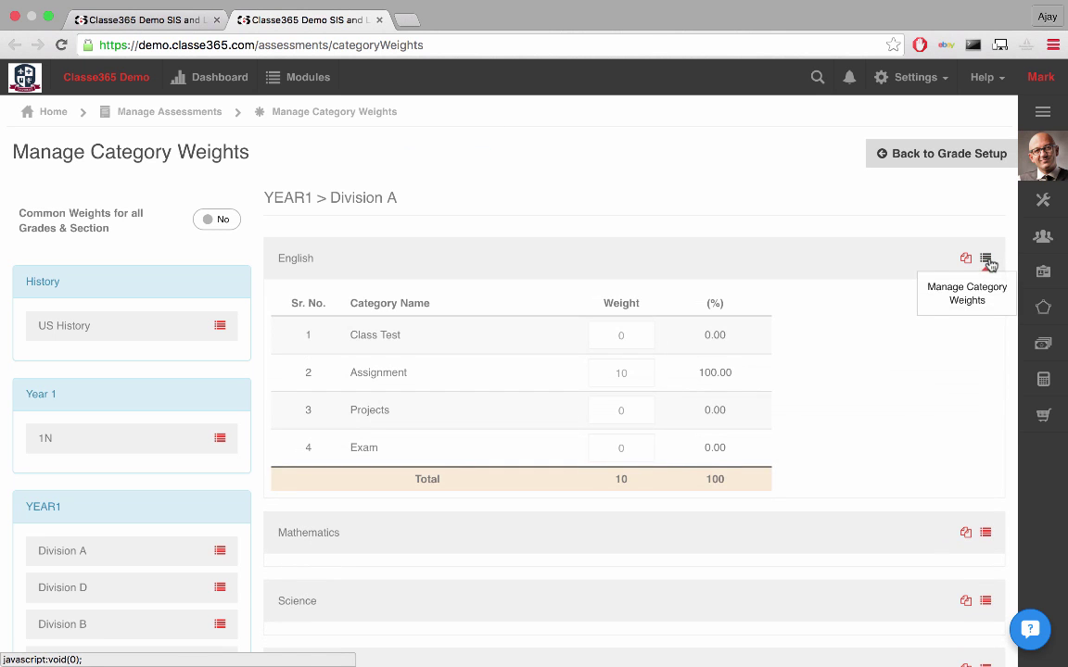
click(628, 409)
text(30)
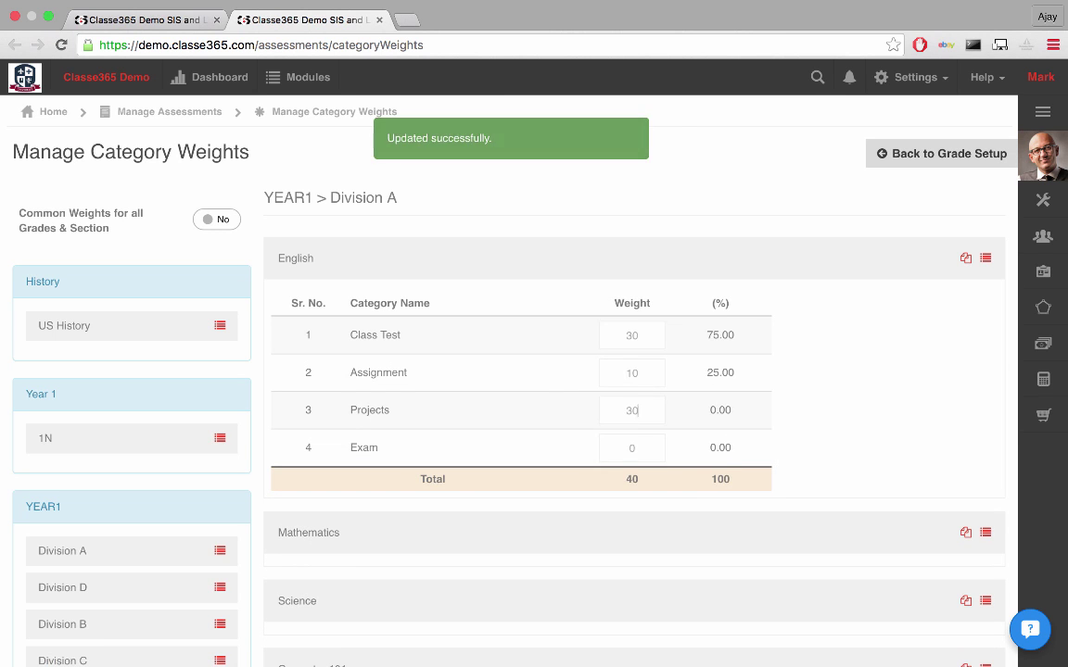
click(633, 440)
text(30)
click(844, 440)
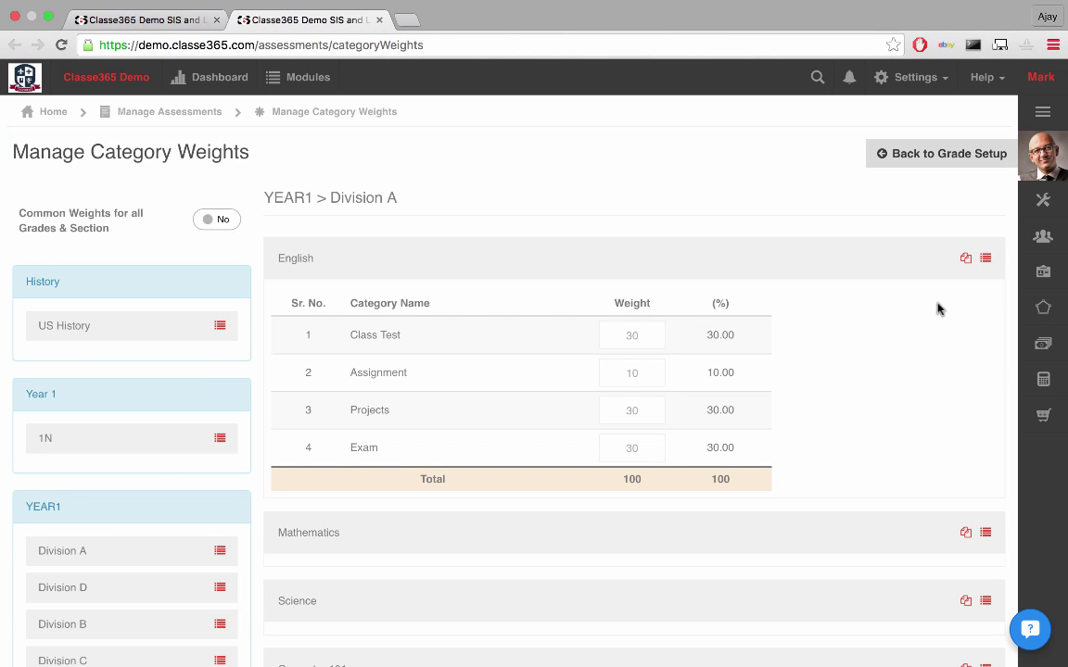
Copy the YEAR1 Division A English weights to English in YEAR1 Divisions B, C and D.
click(965, 260)
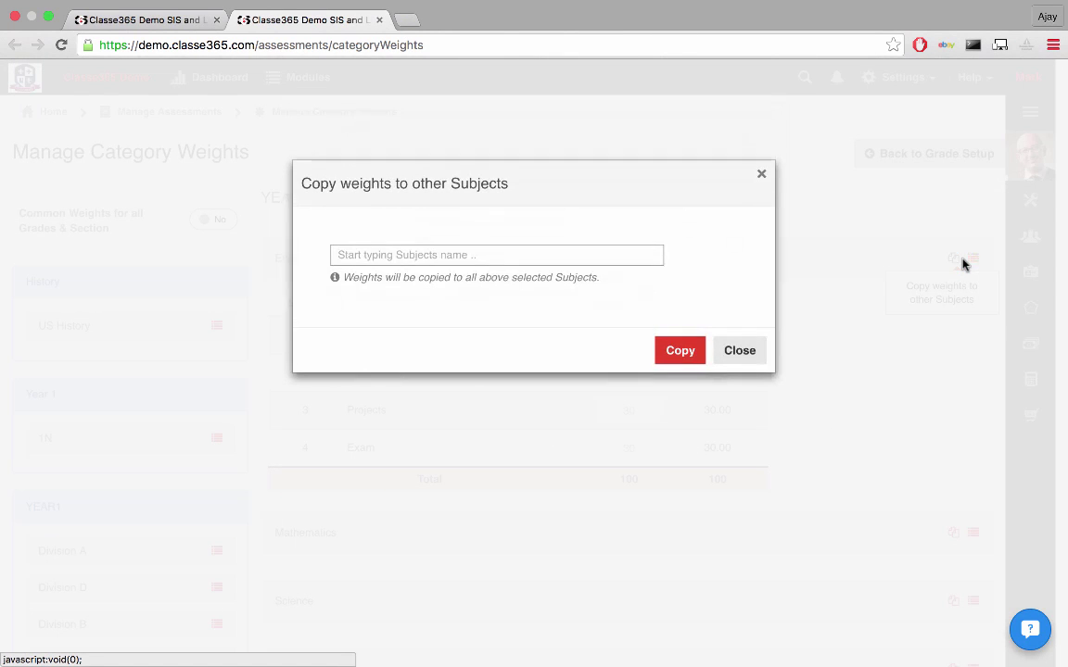
click(633, 253)
text(year1)
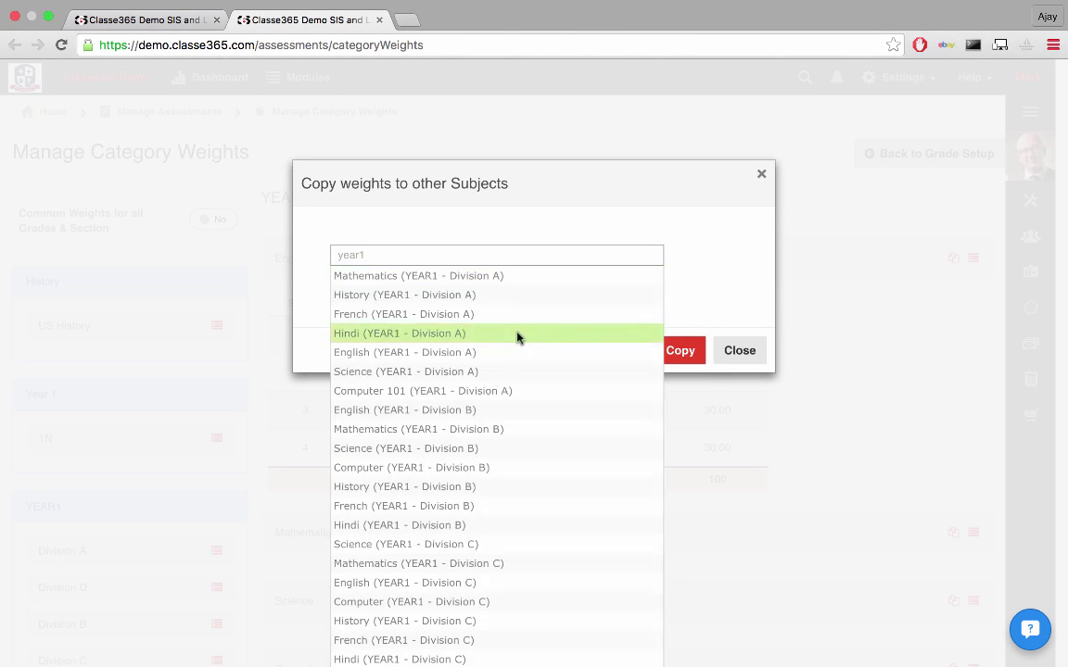
click(505, 410)
text(english)
click(471, 341)
text(english)
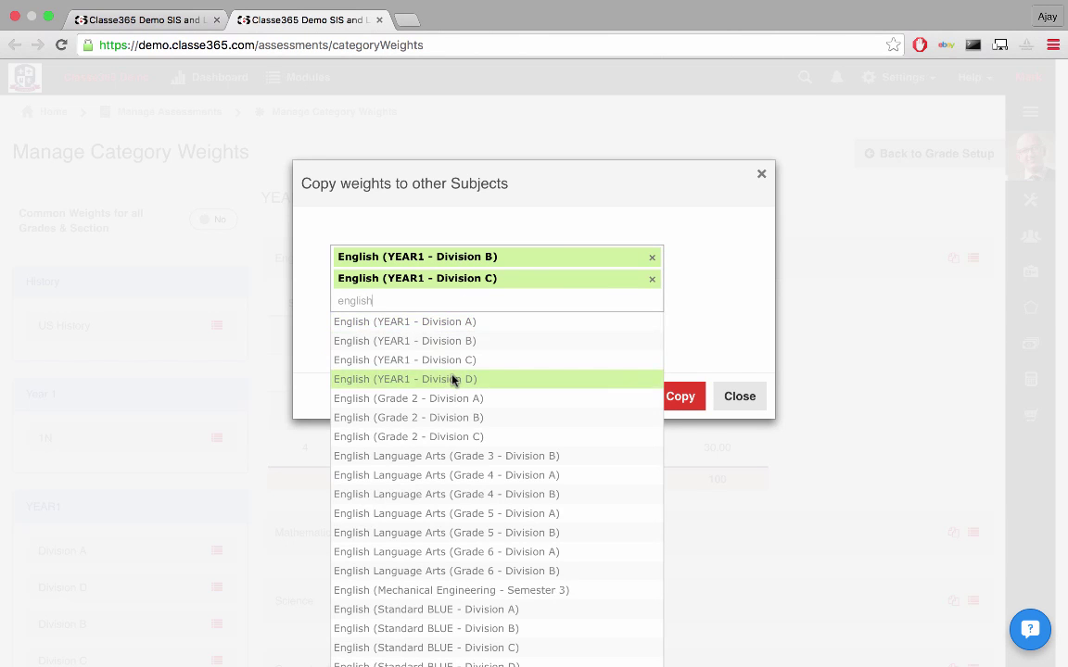
click(452, 377)
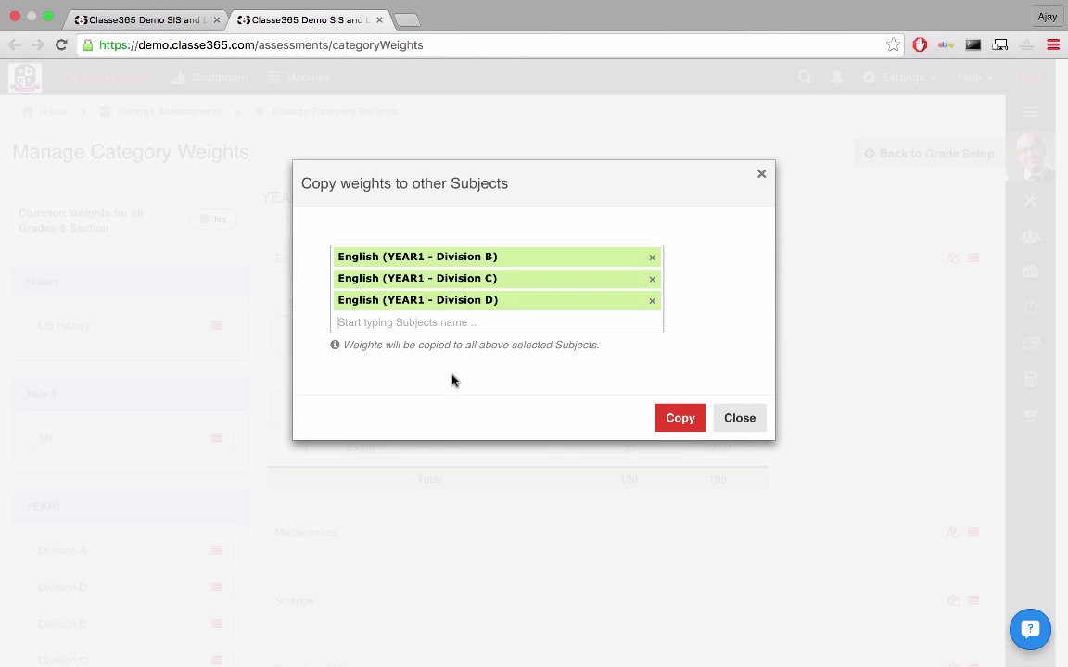
click(669, 429)
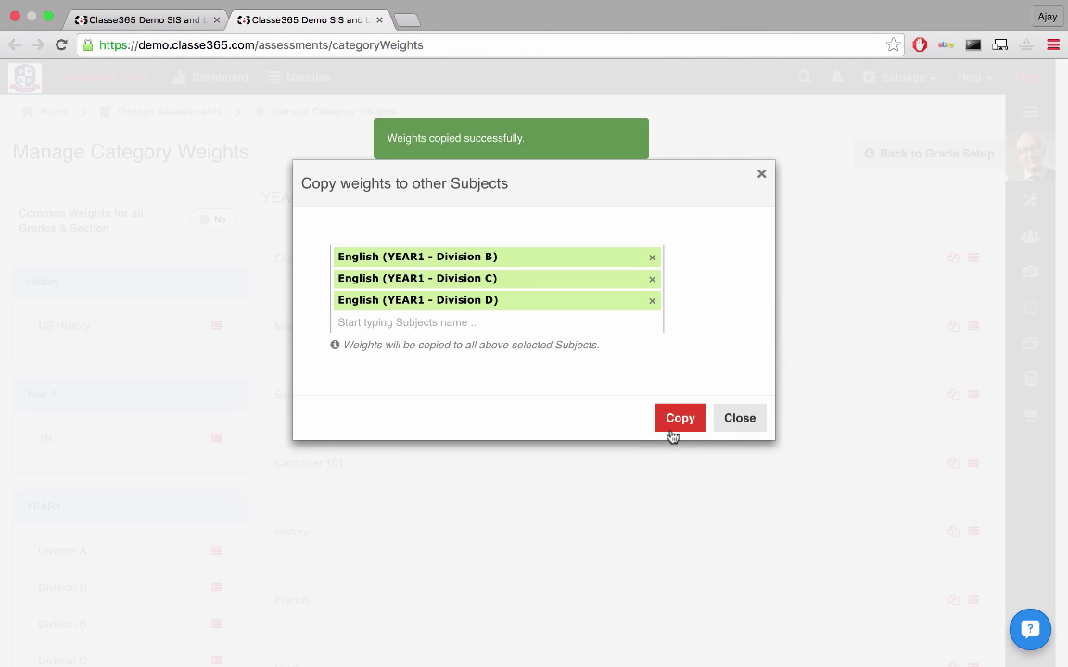
click(739, 419)
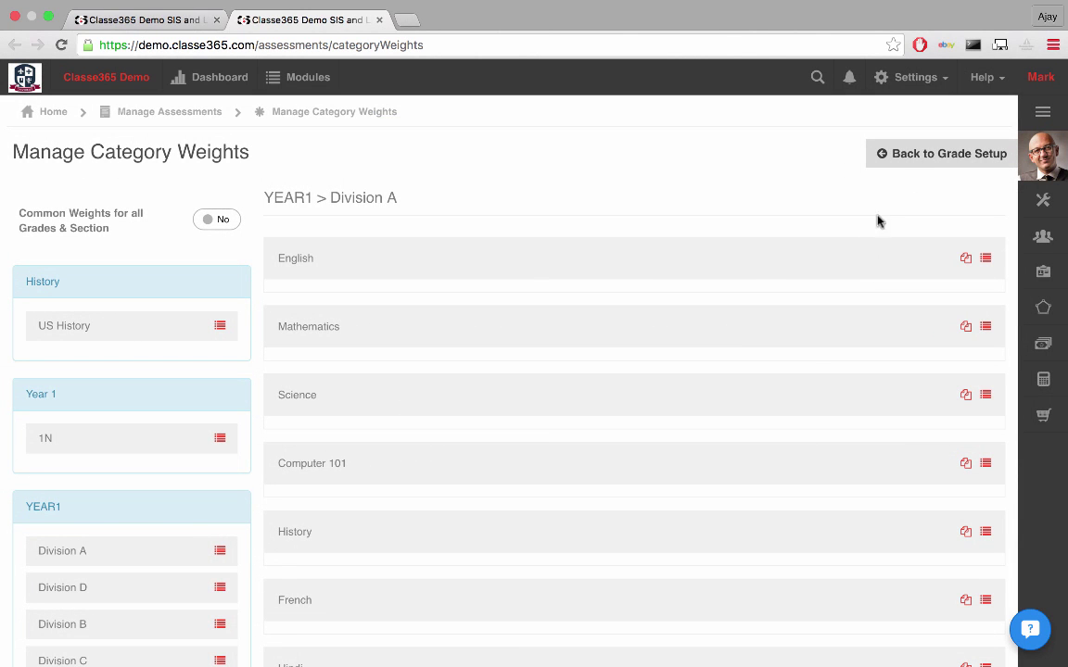
Return to Grade Setup and run the overall score update for all affected subjects.
click(909, 158)
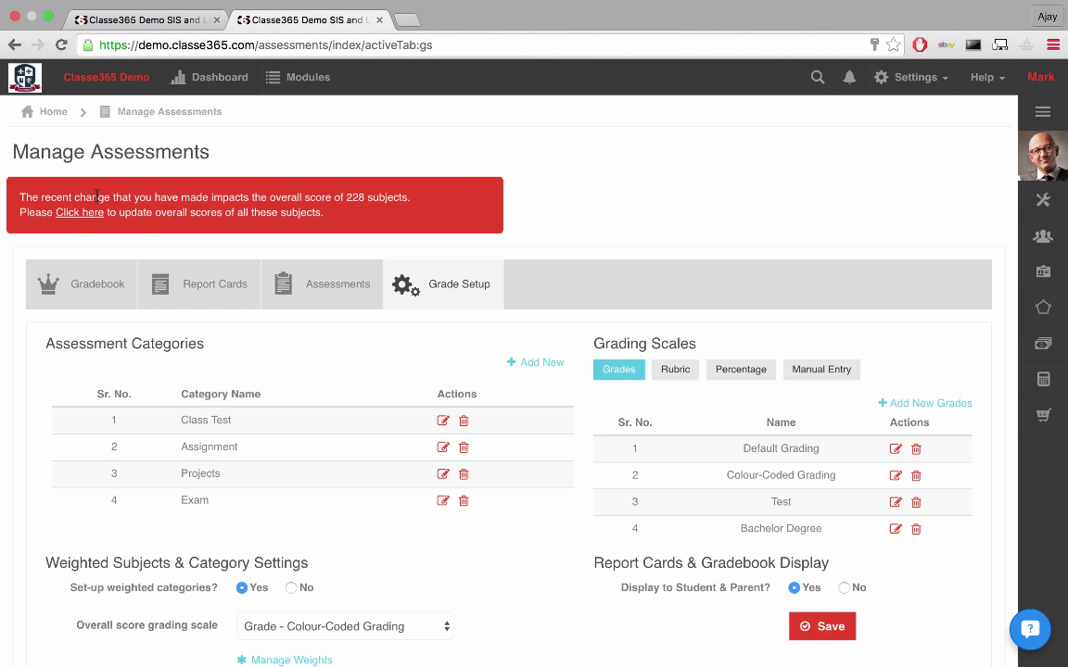
click(72, 216)
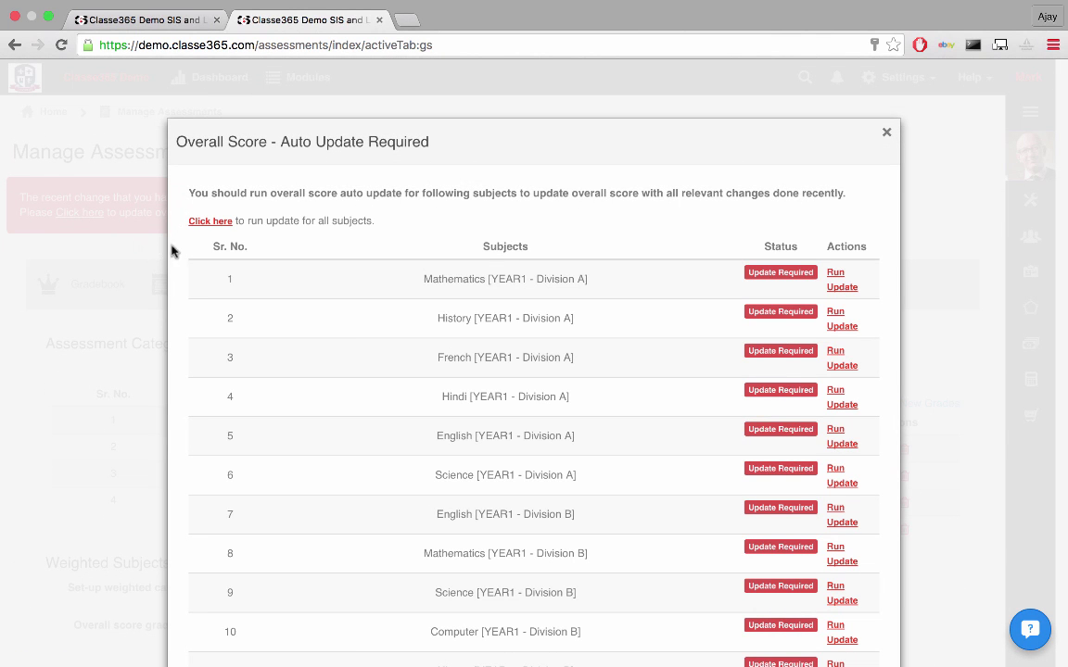
click(218, 224)
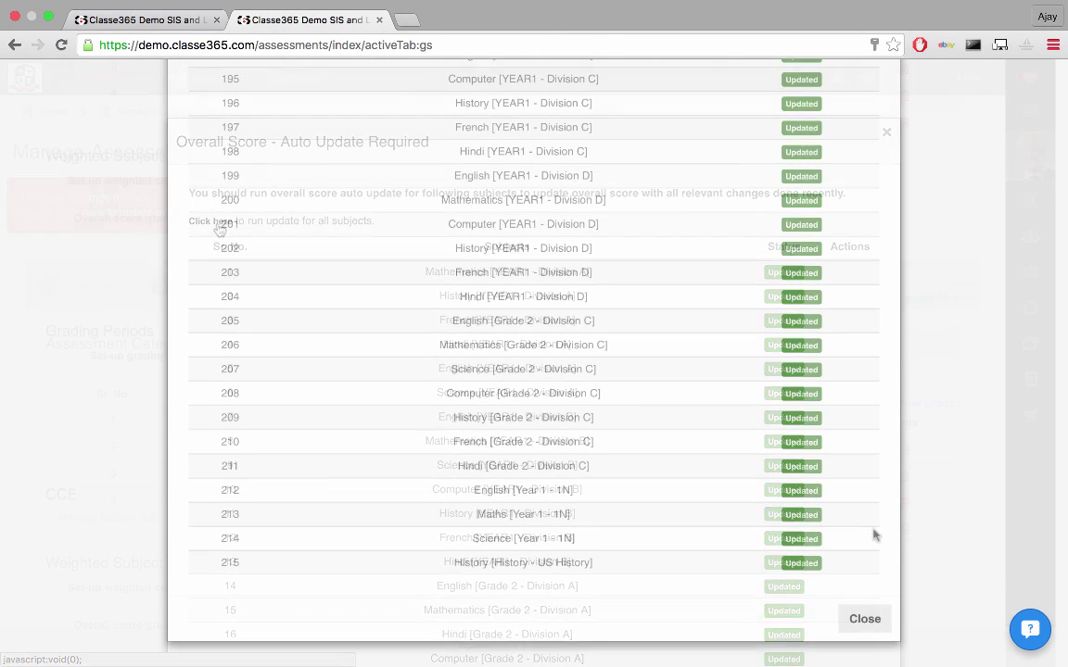
click(864, 619)
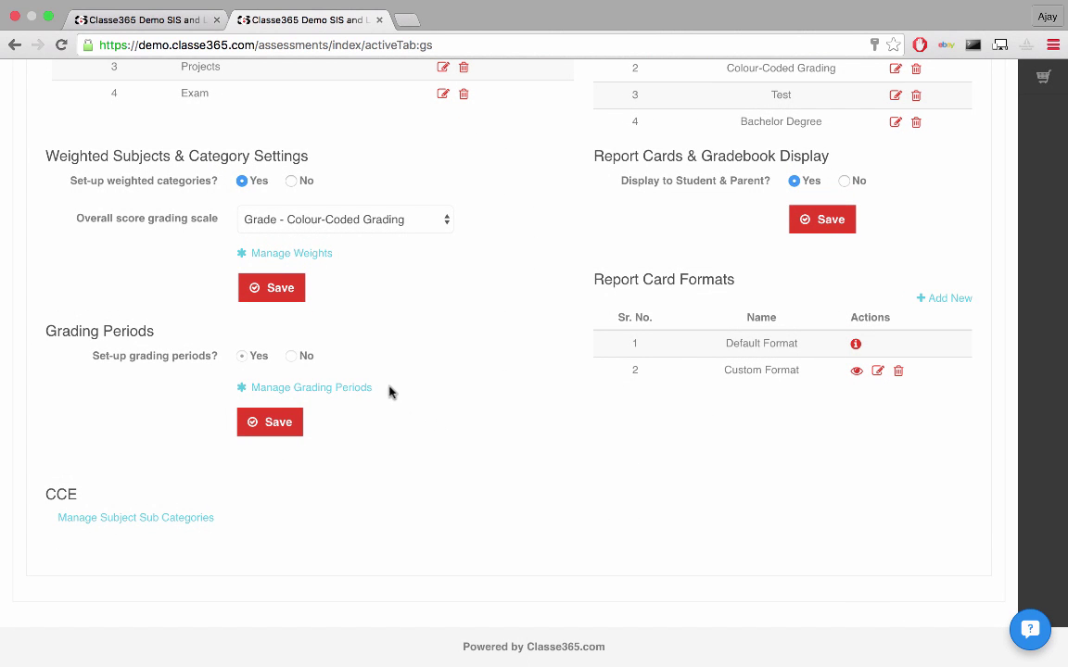
Add a common grading period named New Grade Period from 25-06-2016 to 08-07-2016 with a weight of 56.
click(359, 389)
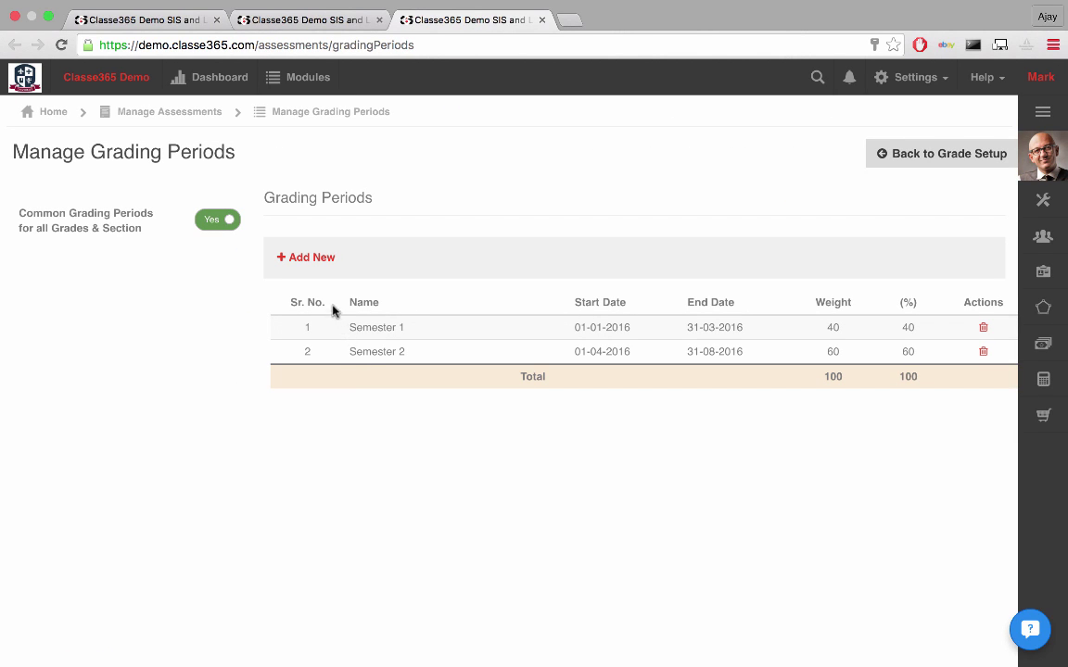
click(319, 259)
text(New)
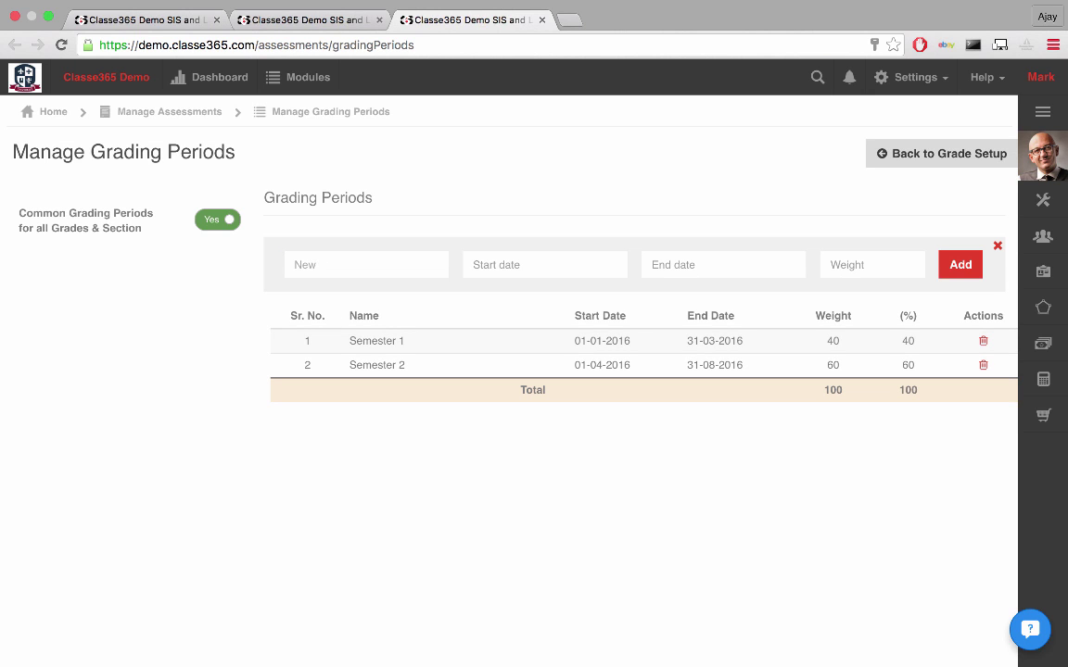
click(487, 266)
click(629, 423)
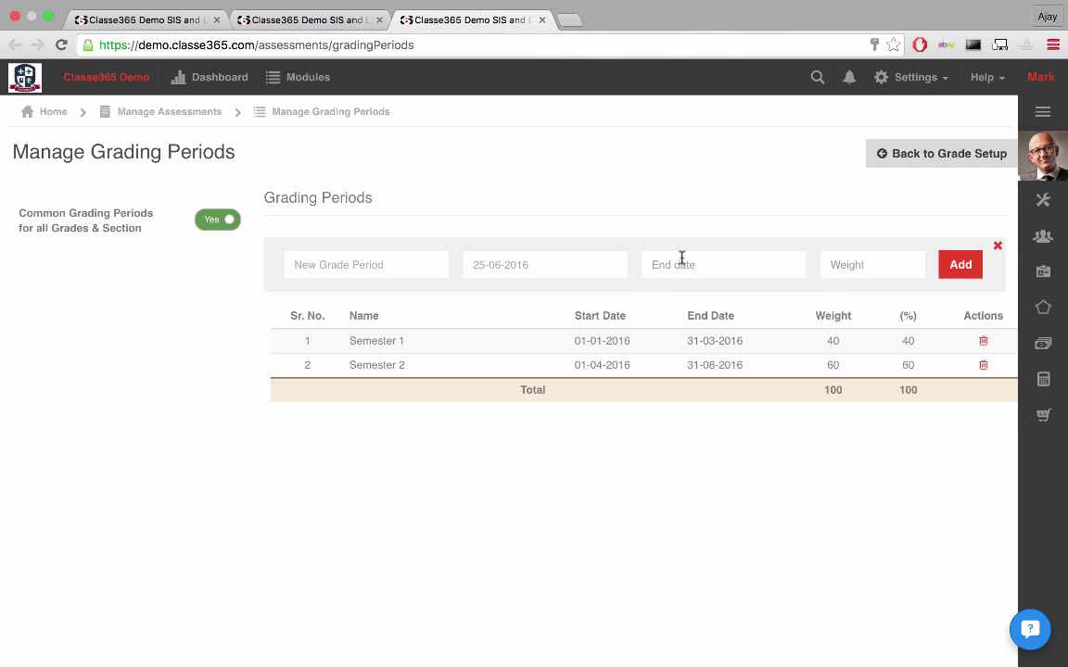
click(681, 257)
click(785, 472)
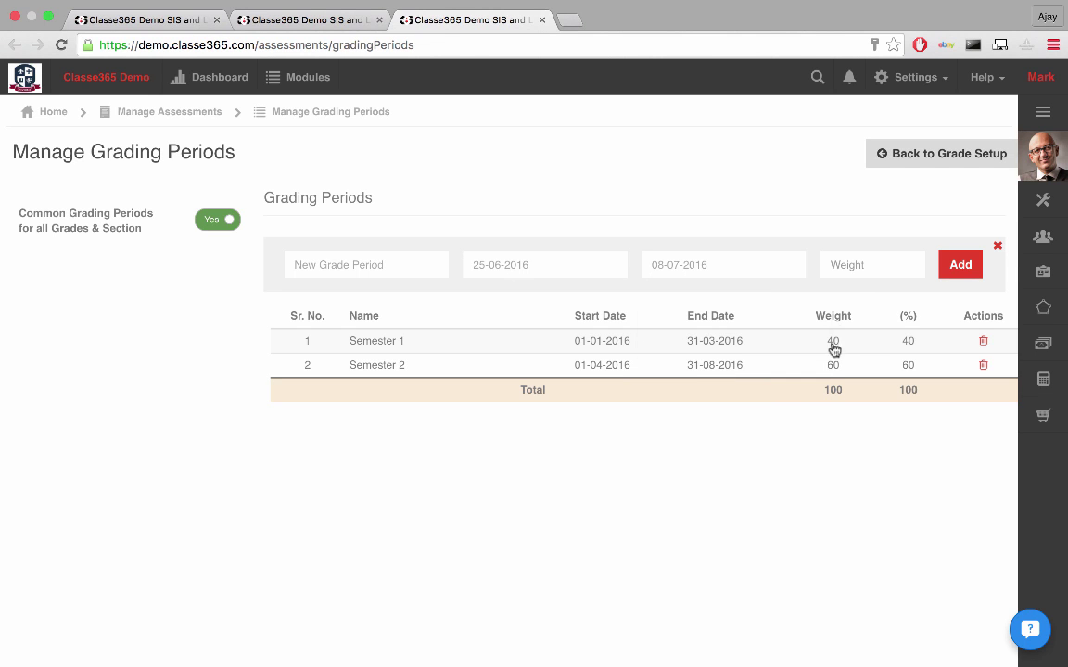
click(854, 268)
text(56)
click(973, 270)
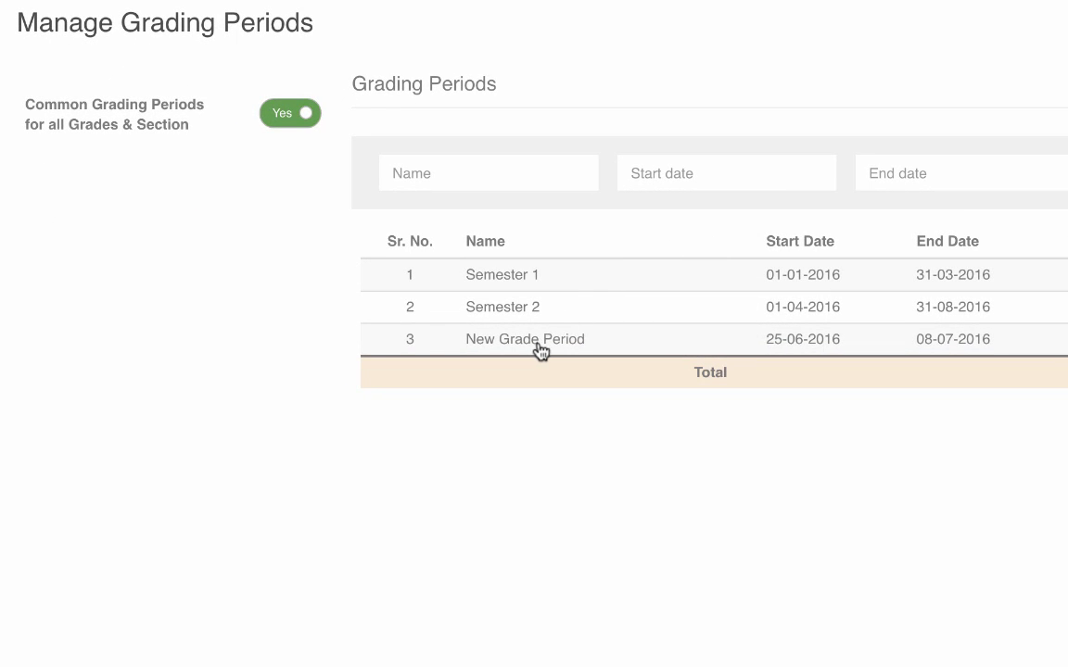
Rename the New Grade Period grading period to New Grade Zone.
click(537, 343)
key(BackSpace)
key(BackSpace)
key(BackSpace)
key(BackSpace)
key(BackSpace)
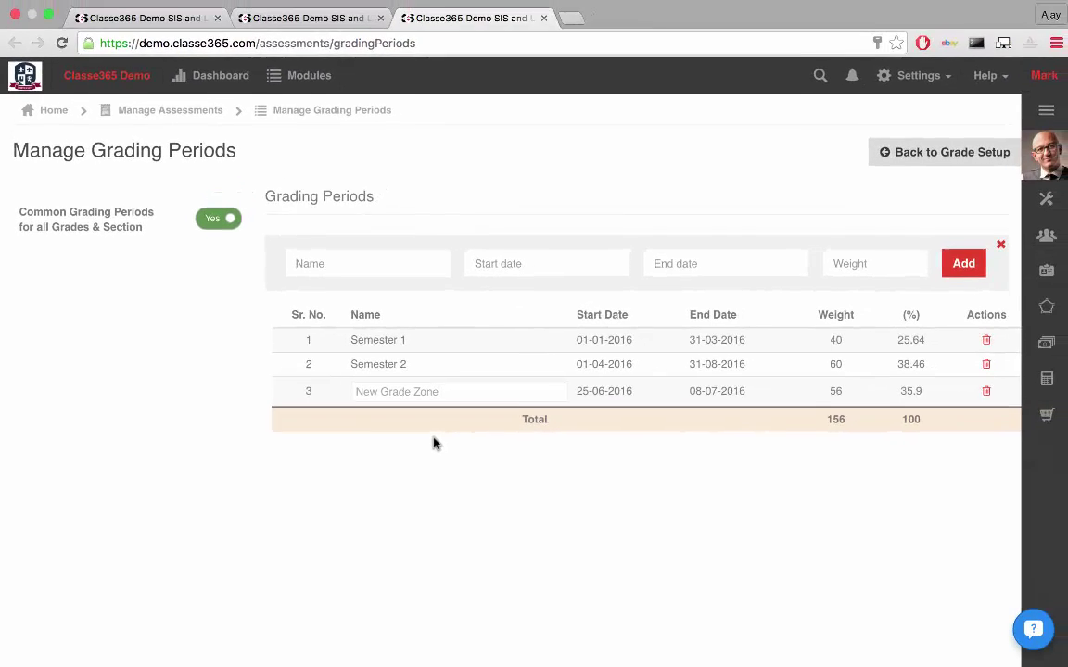
click(575, 411)
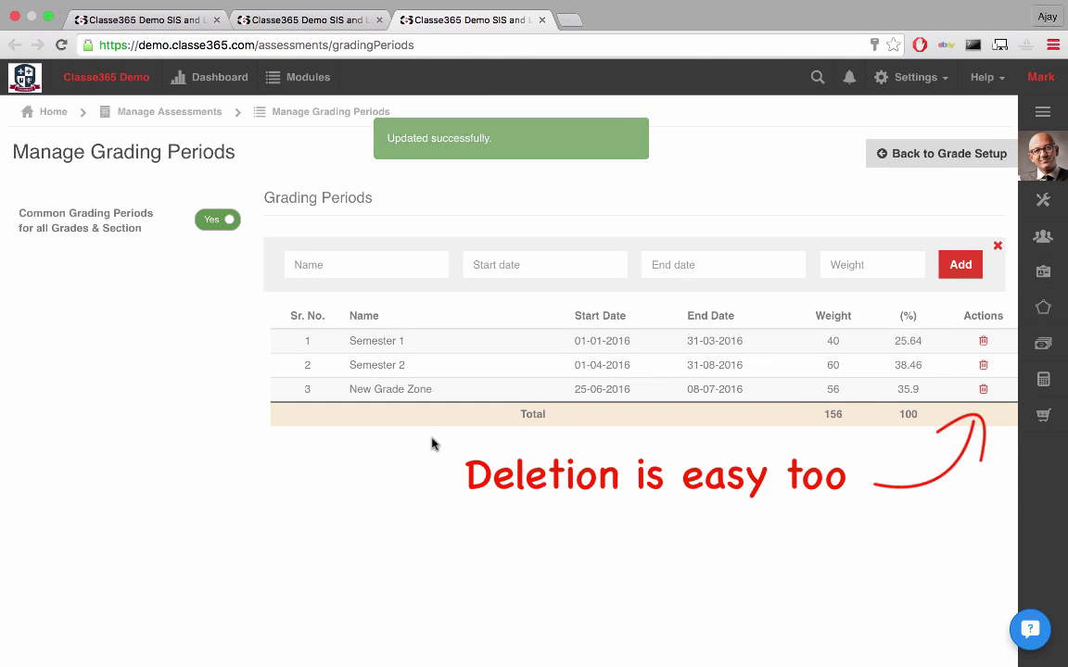
Delete the New Grade Zone grading period, verifying with the account password and the keyword delete.
click(983, 389)
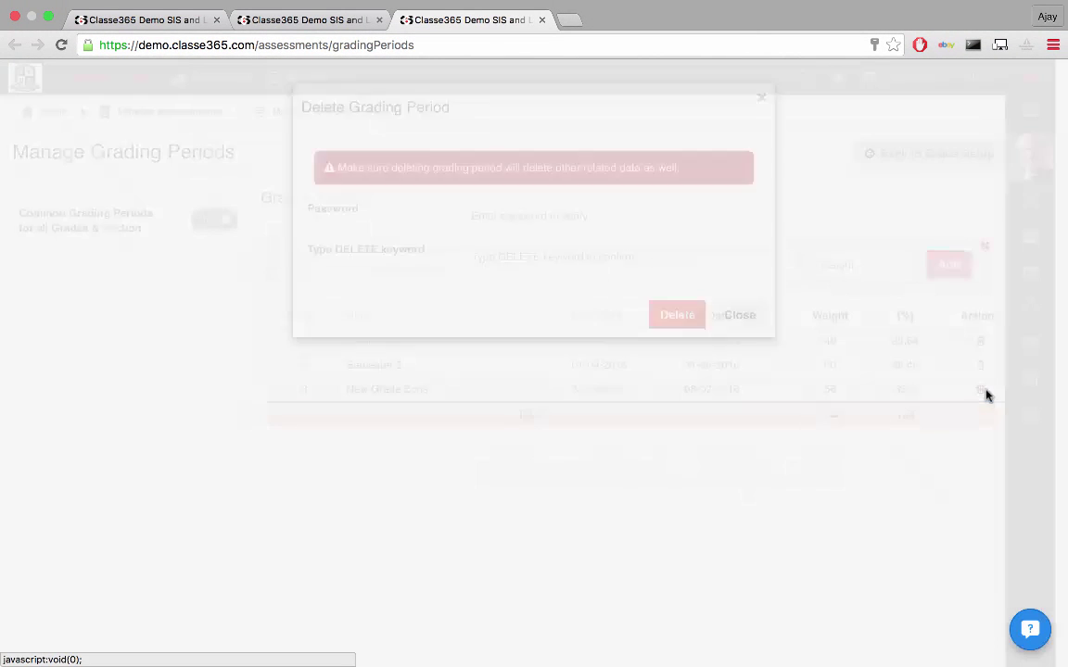
click(633, 293)
text(****)
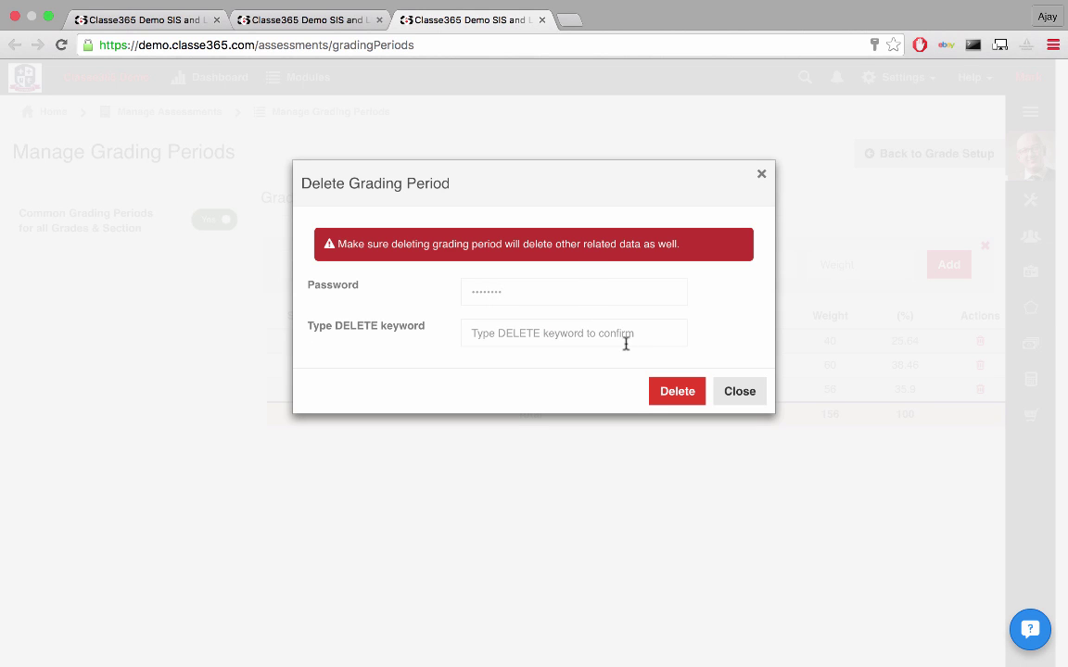
click(626, 343)
text(delete)
click(669, 387)
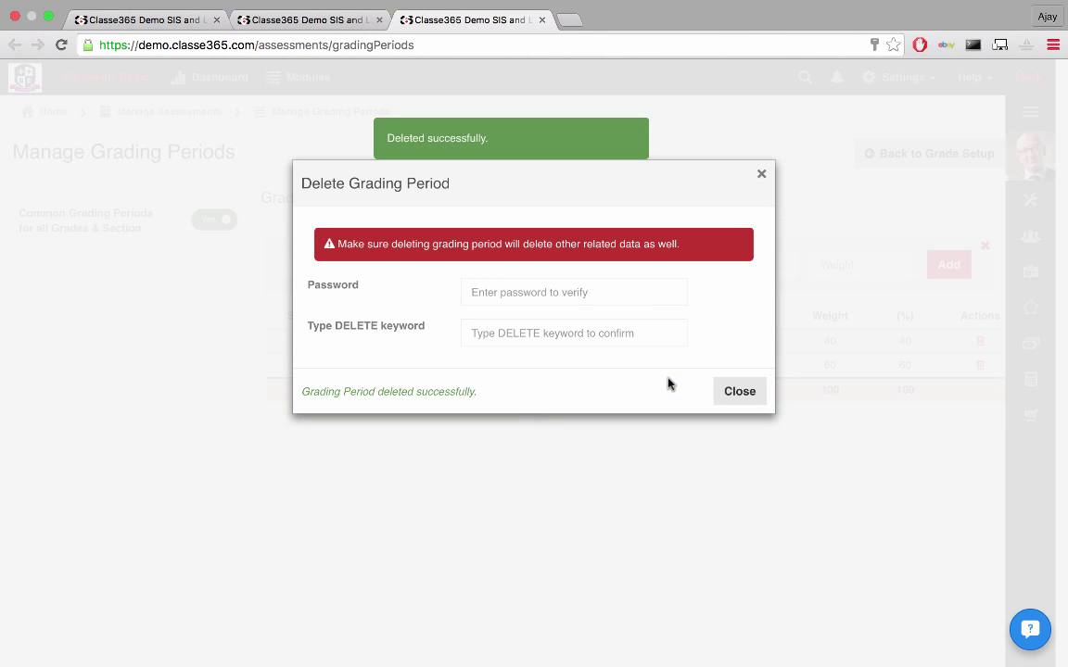
Close the grading period deletion dialog and return to Grade Setup at its Report Card Formats section.
click(718, 390)
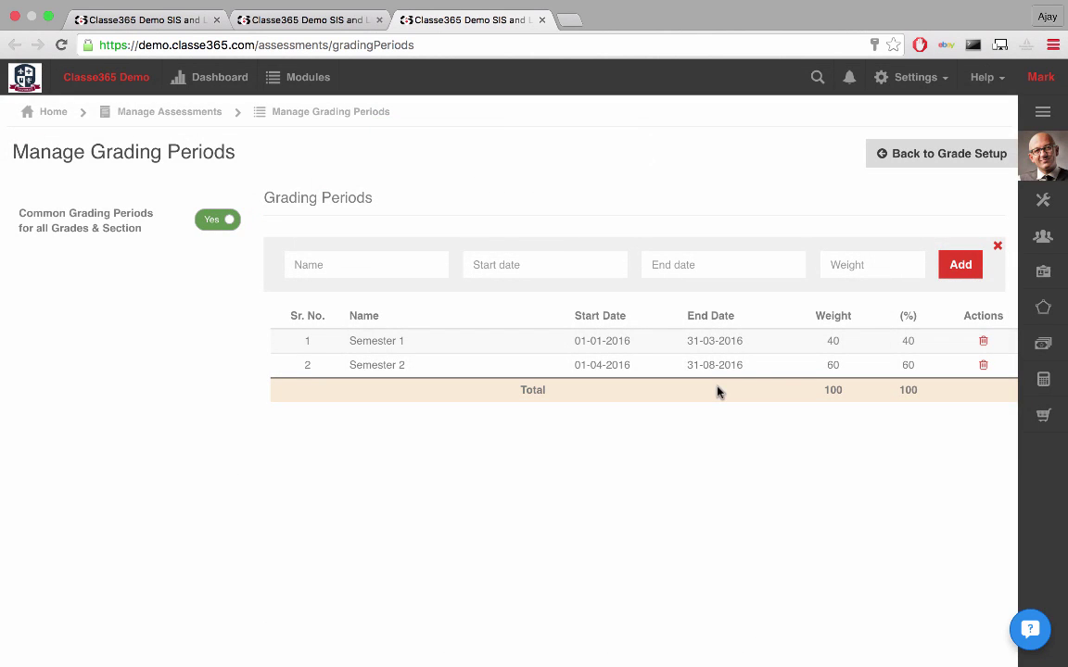
click(910, 160)
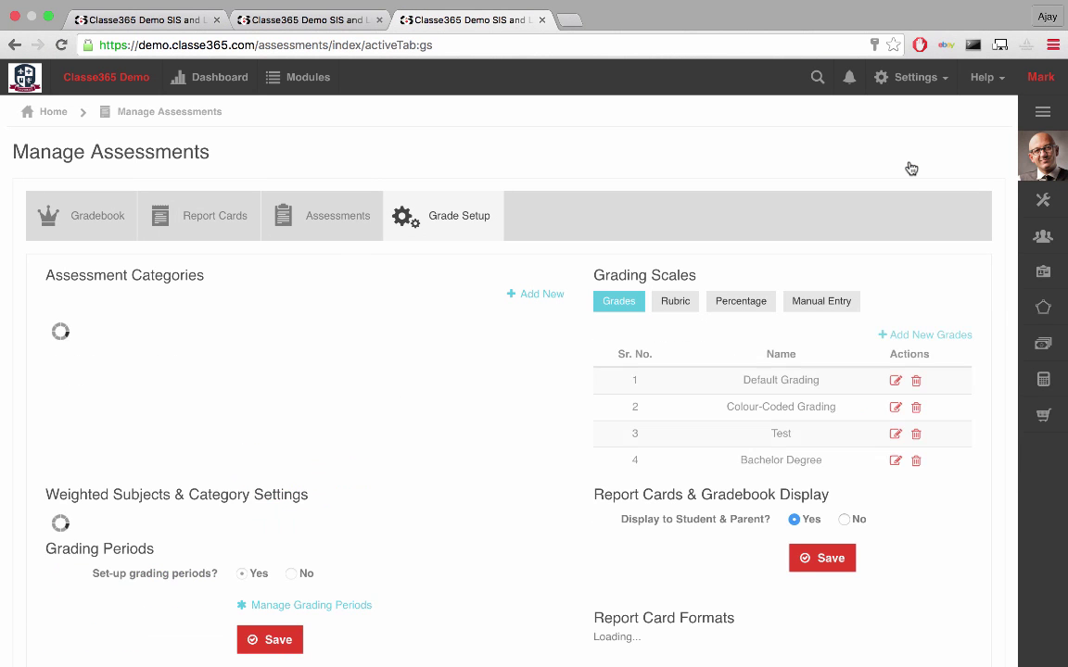
scroll(911, 168, down, 5)
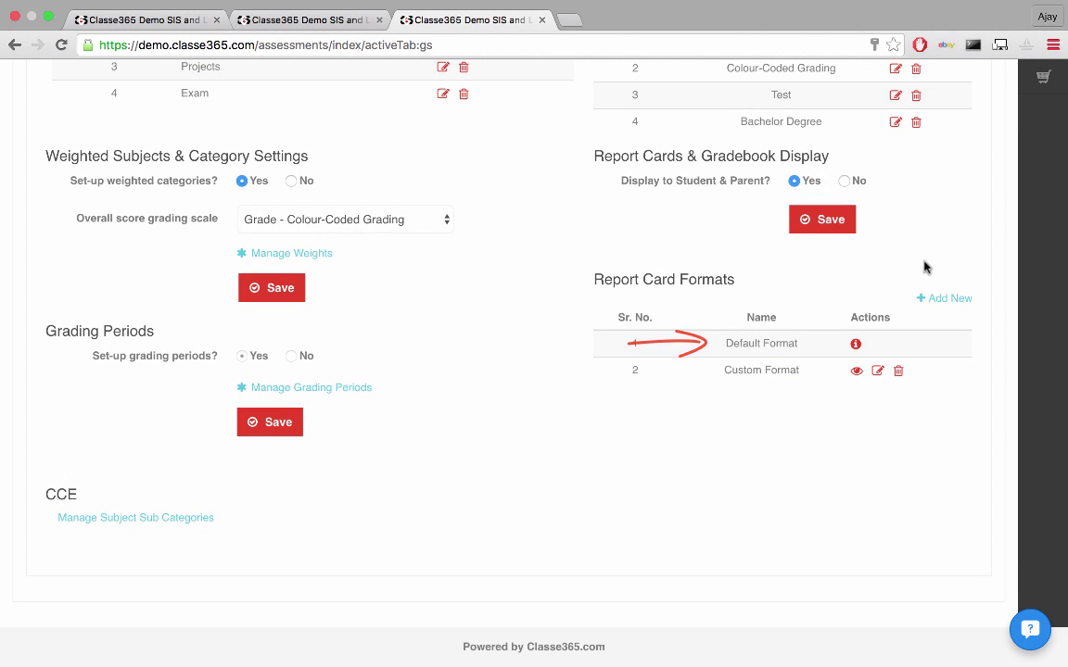
Start a new report card format named New Format and apply it to Computer Engineering - Semester 2.
click(938, 299)
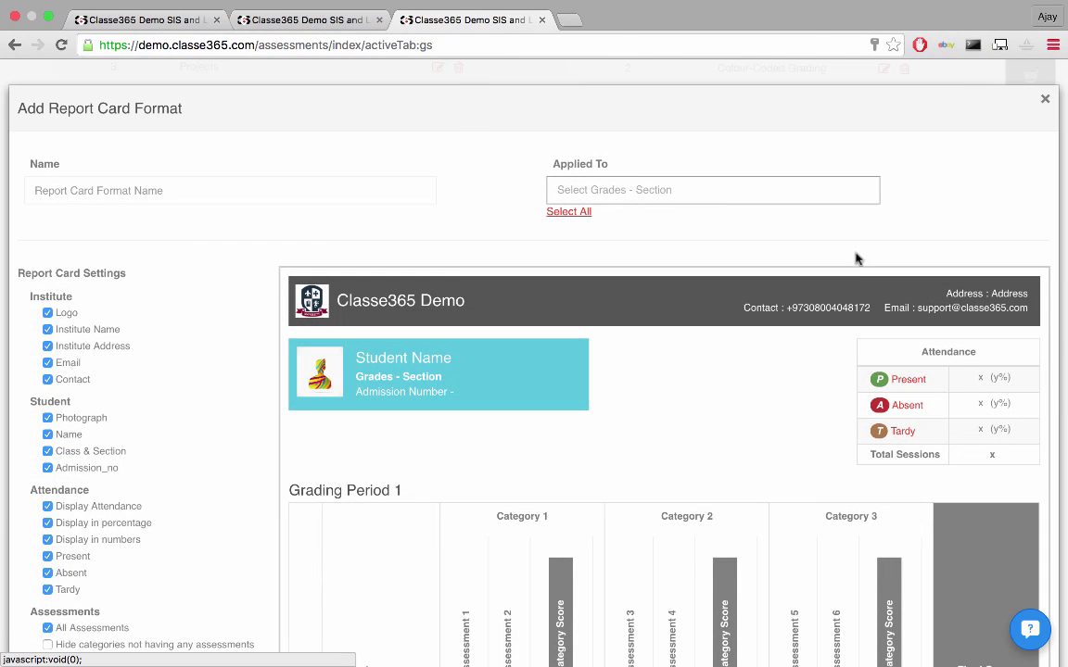
click(391, 193)
text(New Format)
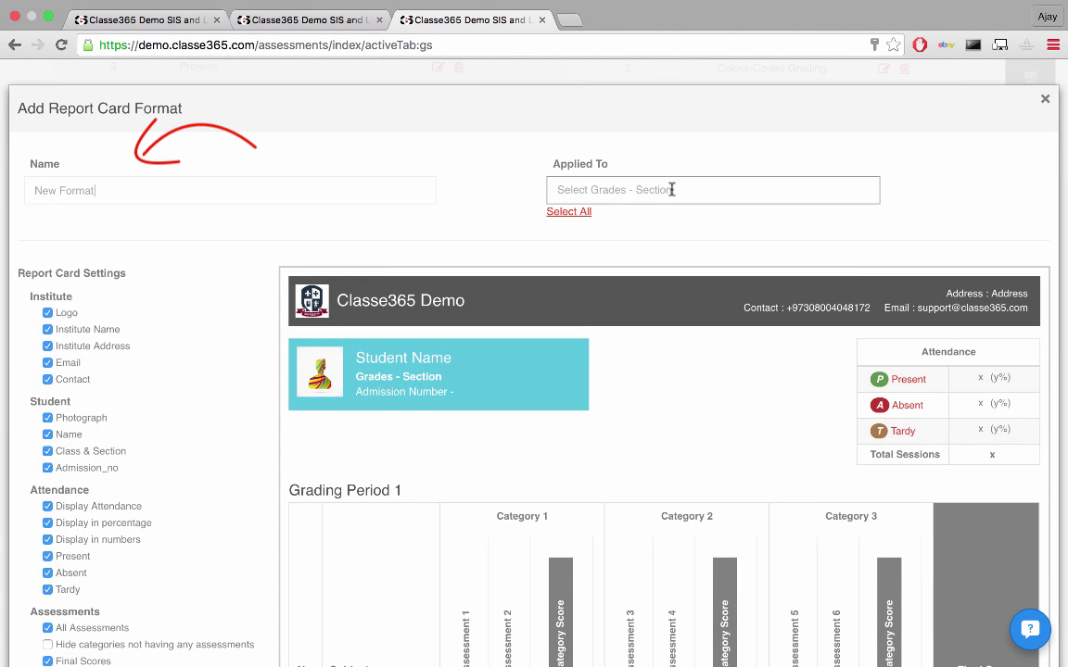
click(672, 189)
text(mat)
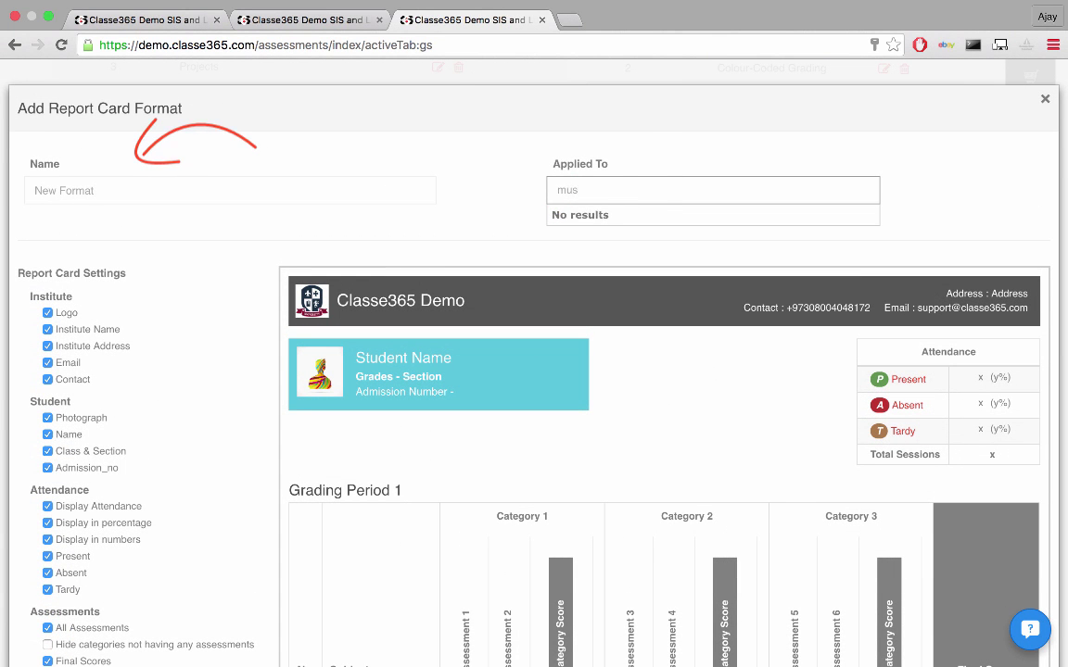
key(BackSpace)
key(BackSpace)
click(698, 230)
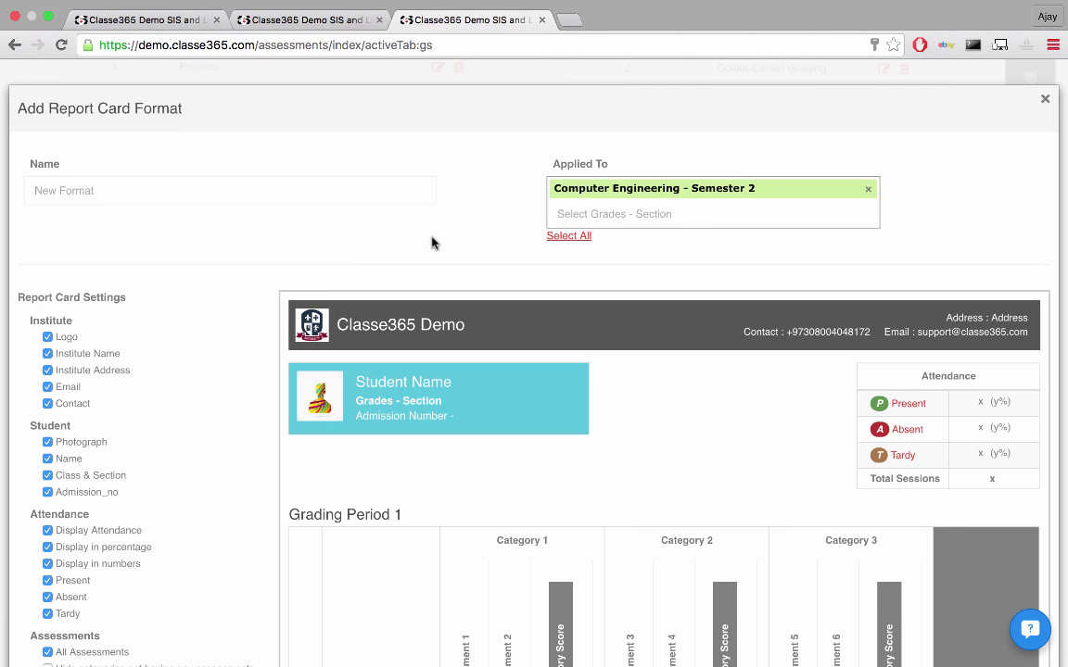
Exclude the logo, institute address, contact, student photograph and admission number from the report card format, and save it.
scroll(431, 240, down, 5)
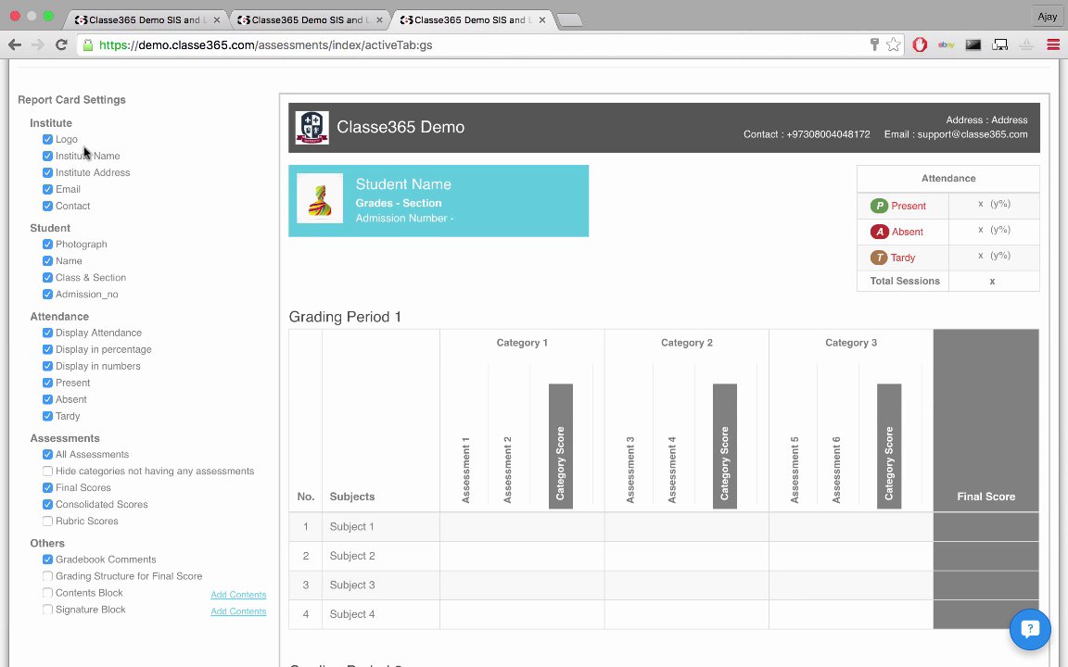
click(47, 140)
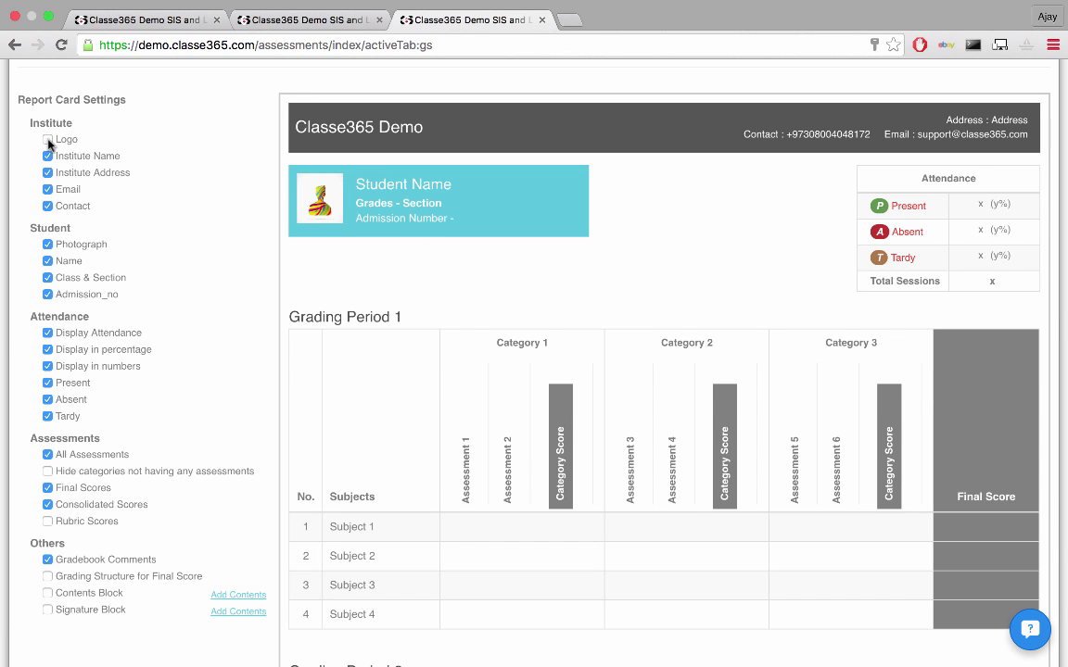
click(49, 174)
click(48, 207)
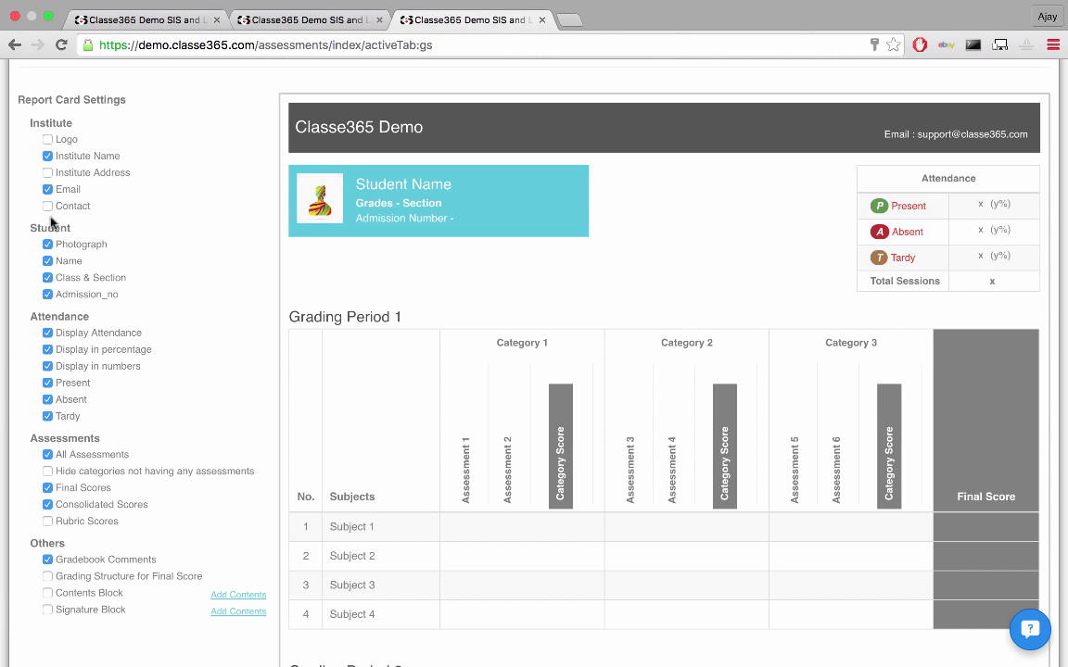
click(47, 245)
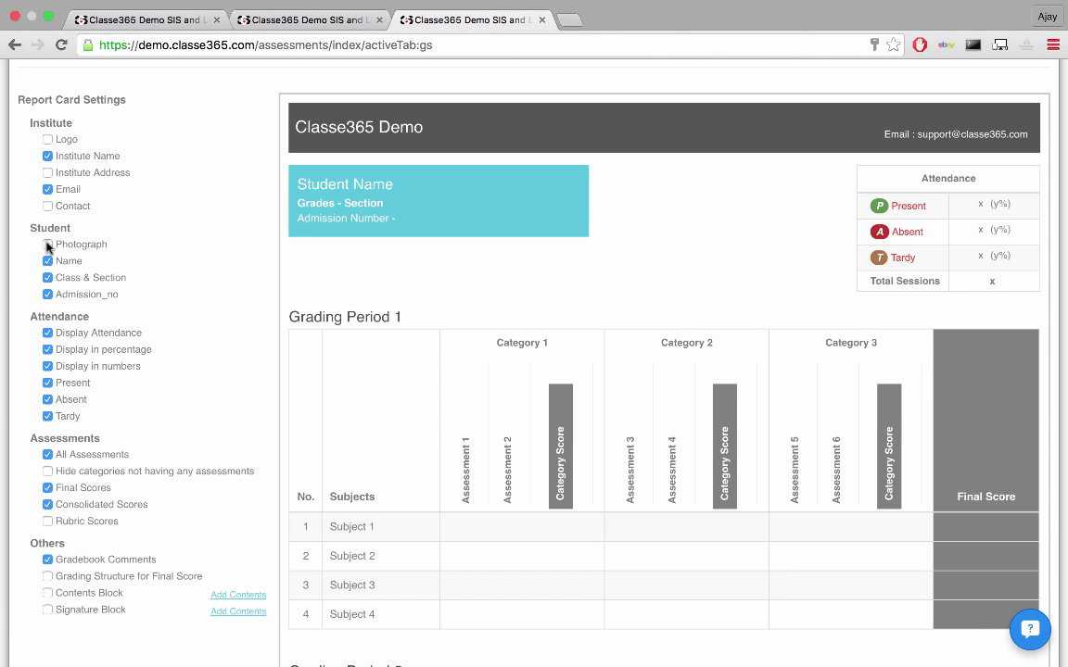
click(47, 294)
scroll(50, 296, down, 6)
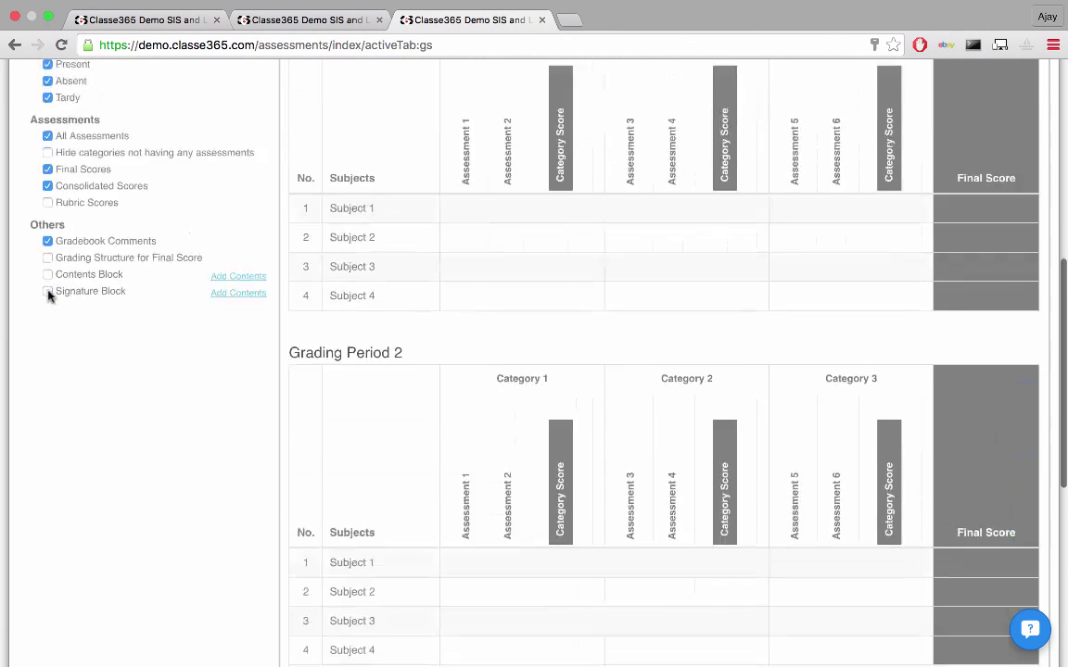
scroll(51, 296, down, 4)
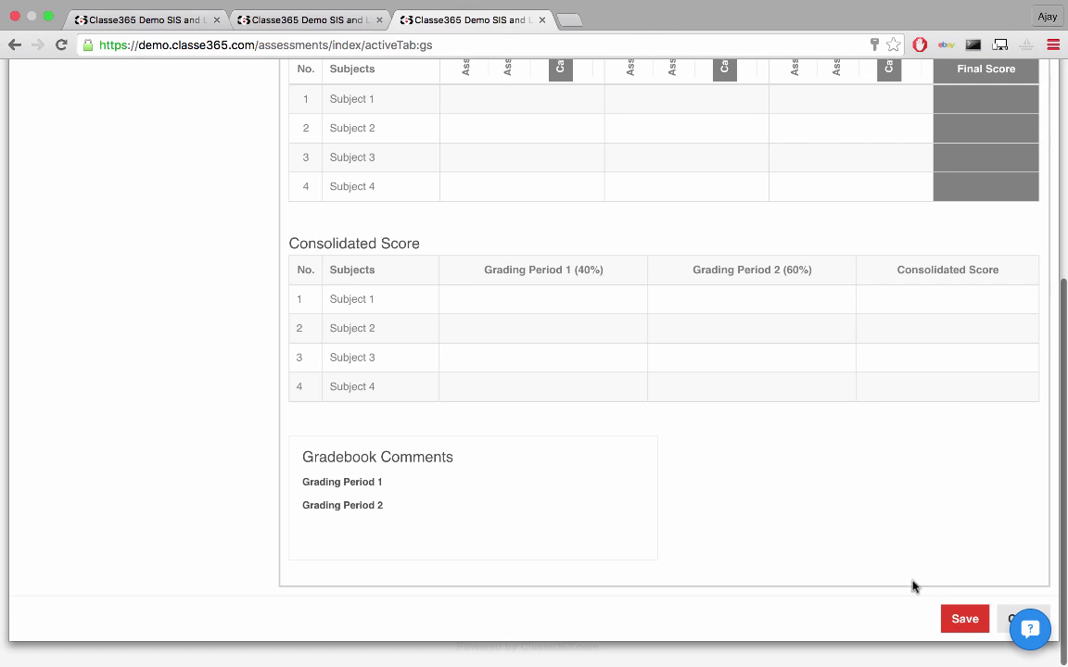
click(957, 619)
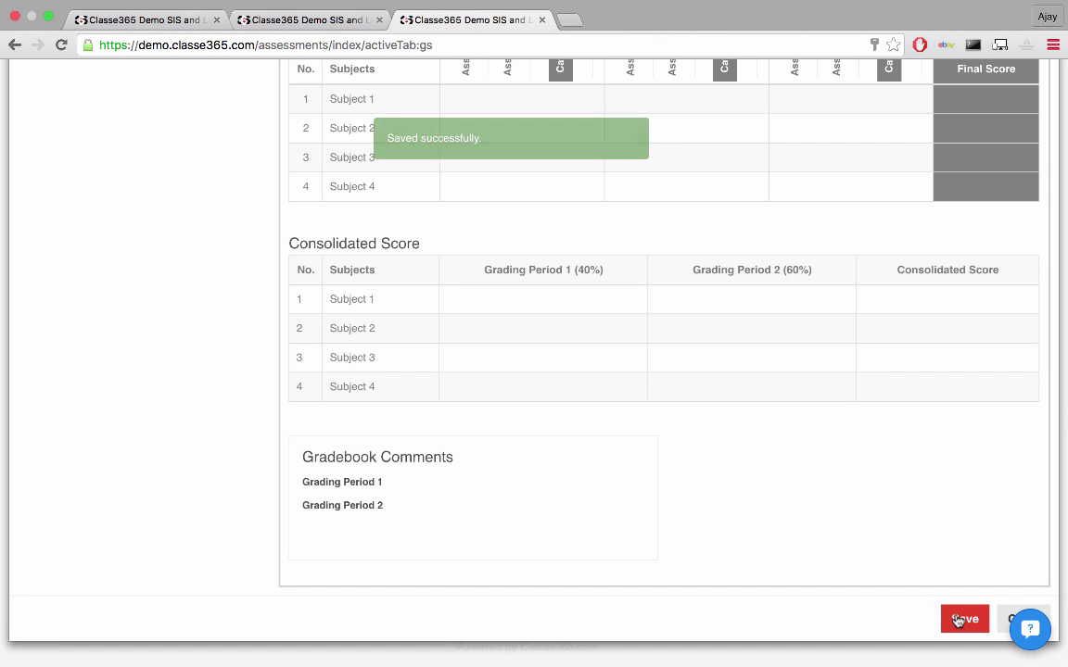
click(1003, 621)
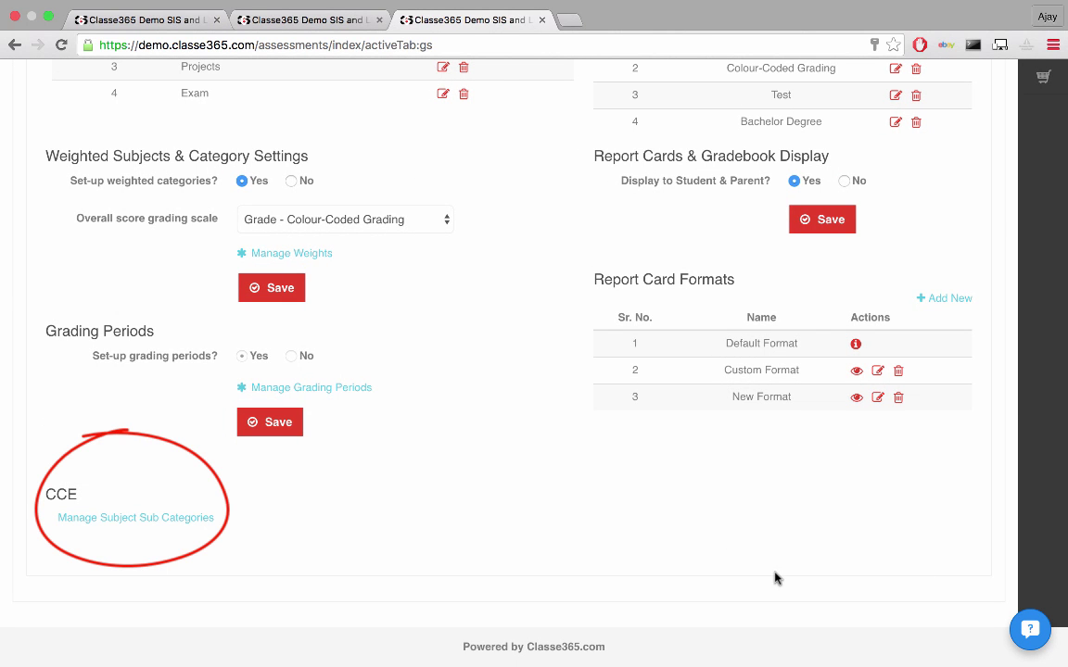
Open the CCE subject sub-categories and add a sub-category named Arithmatic for YEAR1, Division B, Mathematics.
click(204, 519)
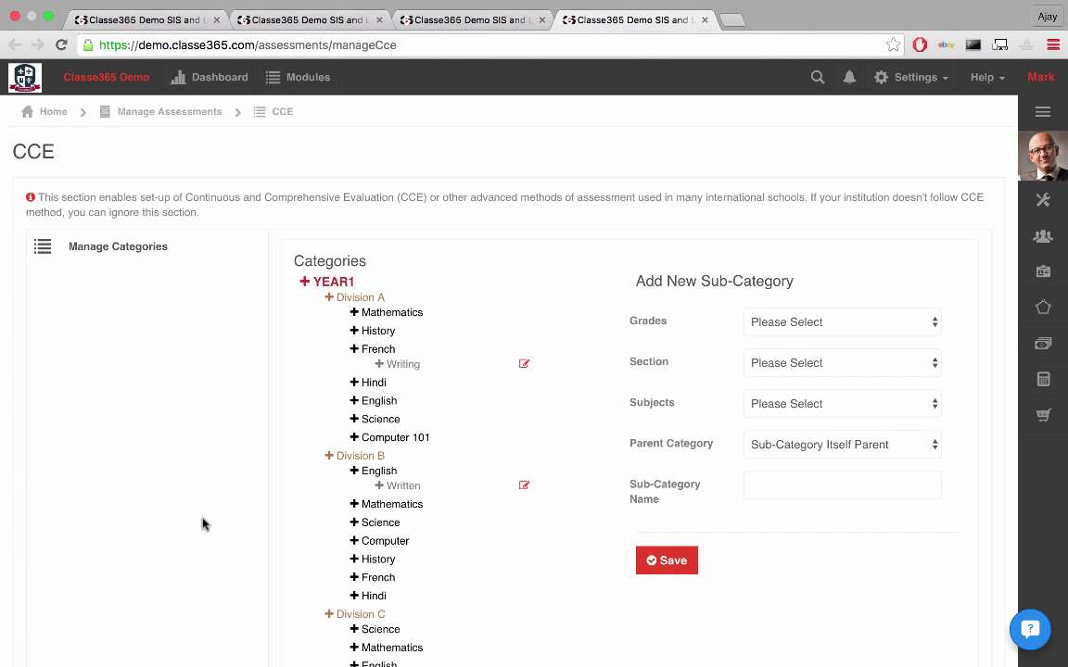
click(788, 322)
click(798, 339)
click(798, 362)
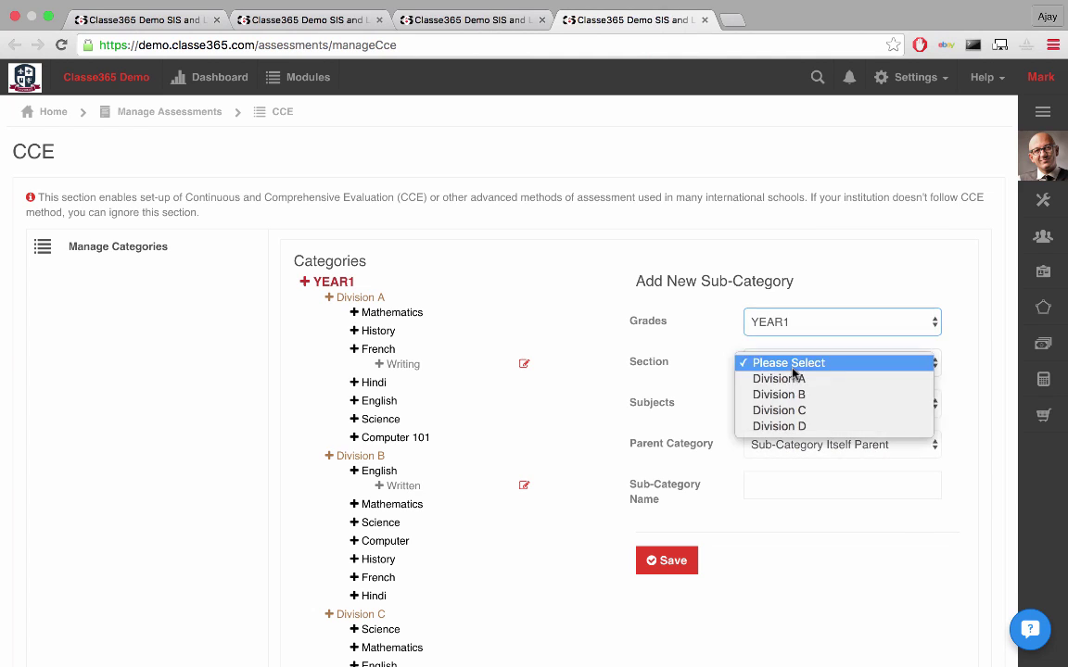
click(795, 395)
click(793, 405)
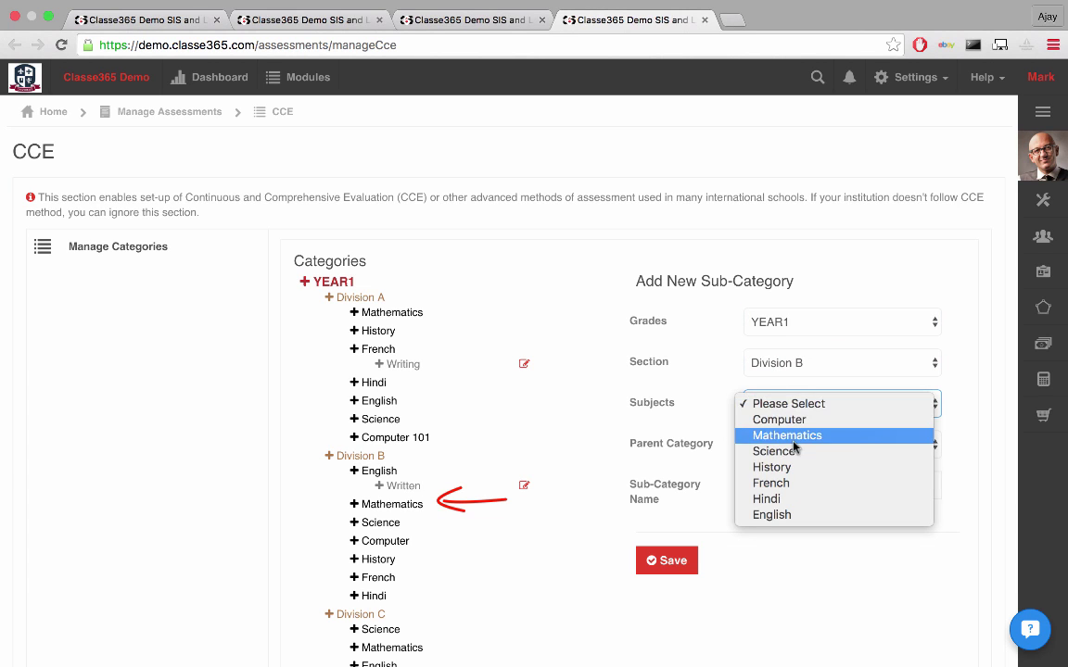
click(783, 434)
click(793, 447)
click(781, 481)
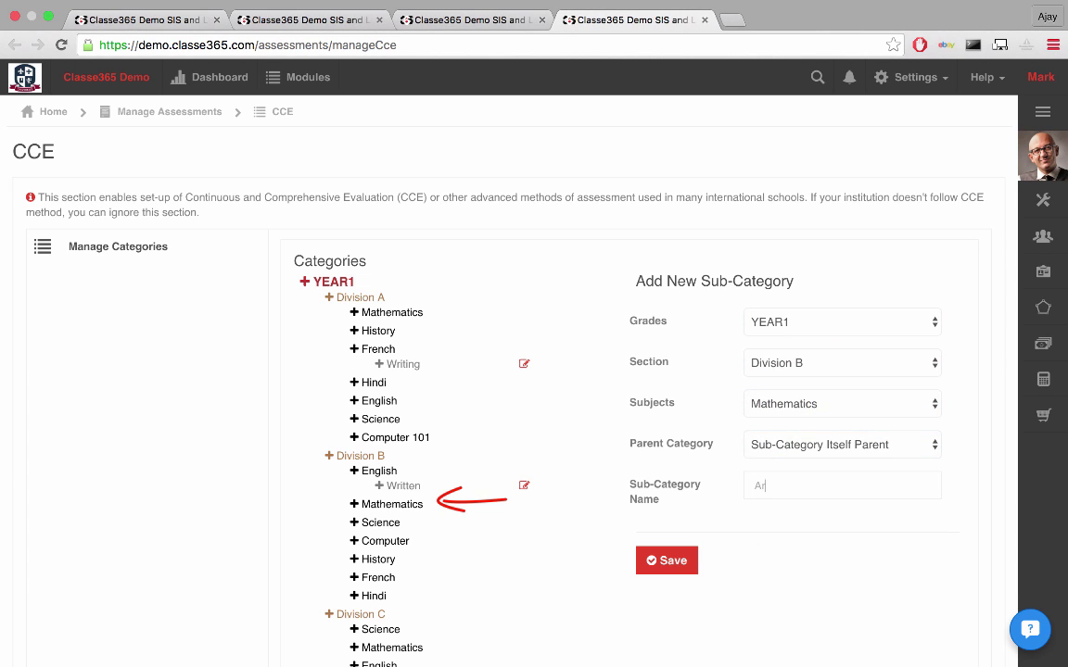
text(Arithmatic)
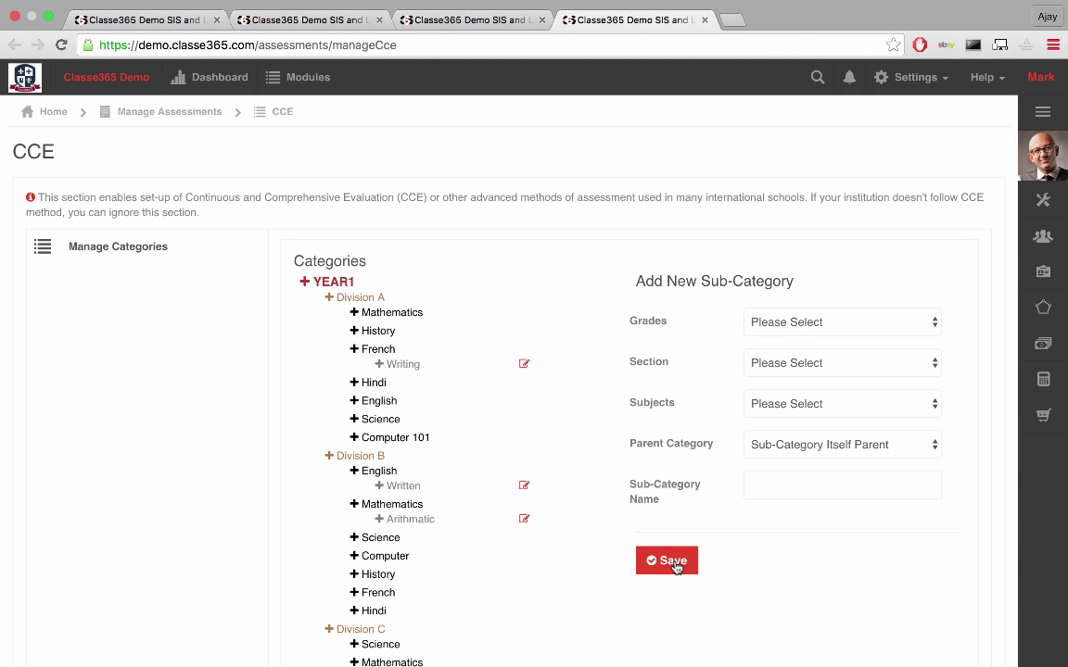
Fill in another CCE sub-category for YEAR1, Division B, Mathematics, with a name starting with Geo.
click(819, 331)
click(819, 338)
click(815, 363)
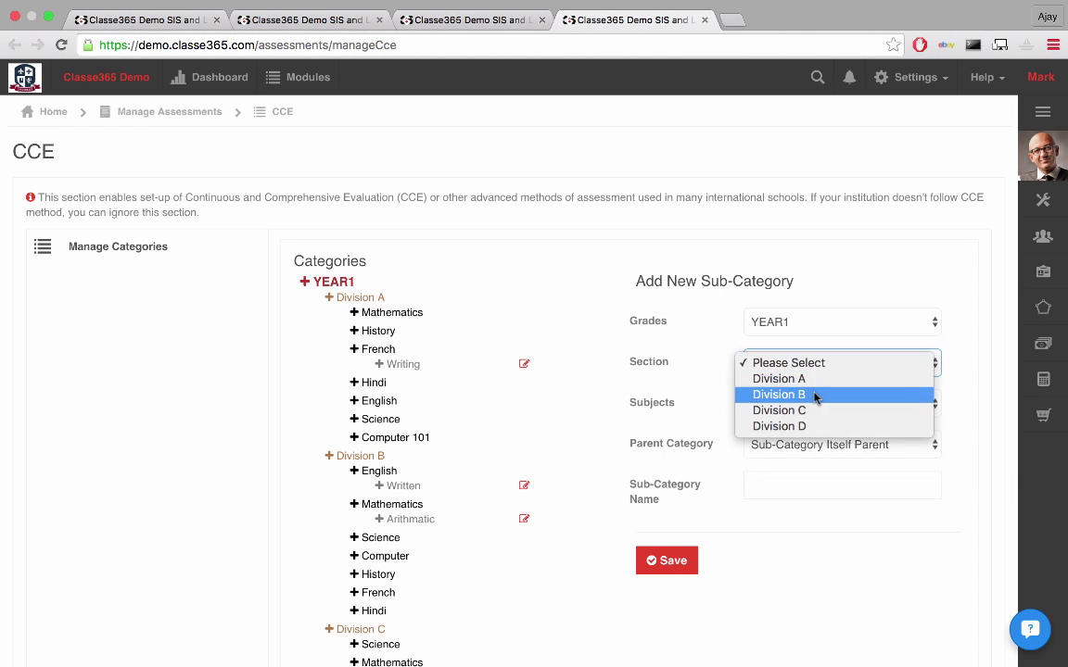
click(812, 394)
click(812, 403)
click(812, 434)
click(810, 482)
text(Geo)
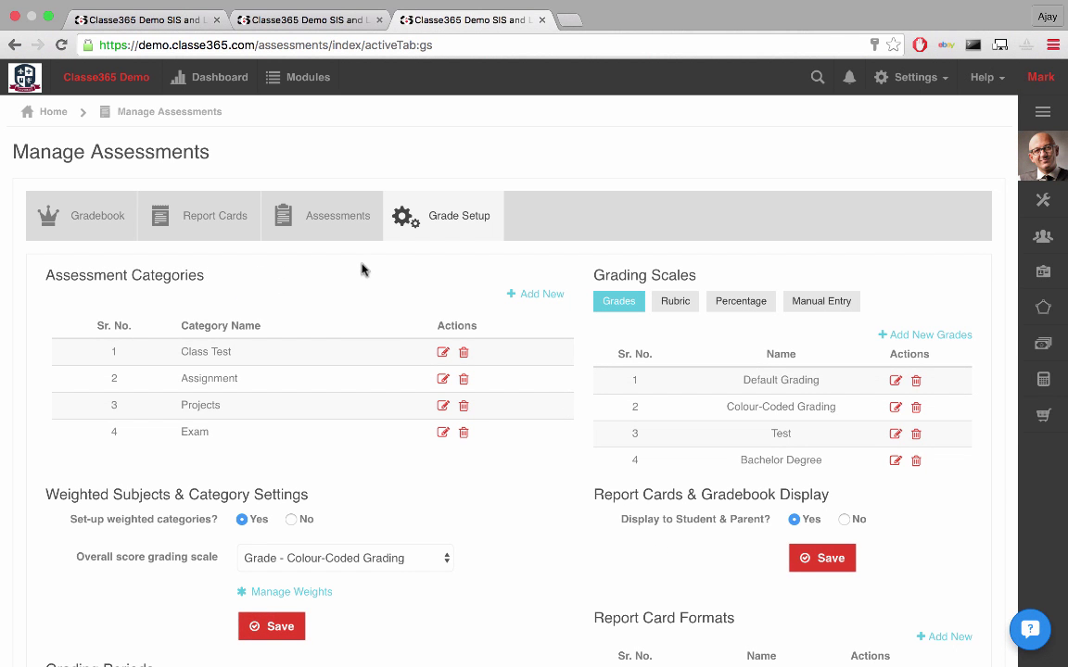
Start a new assessment in the Exam category named Final Exam, with 100 points and 50 passing points.
click(339, 239)
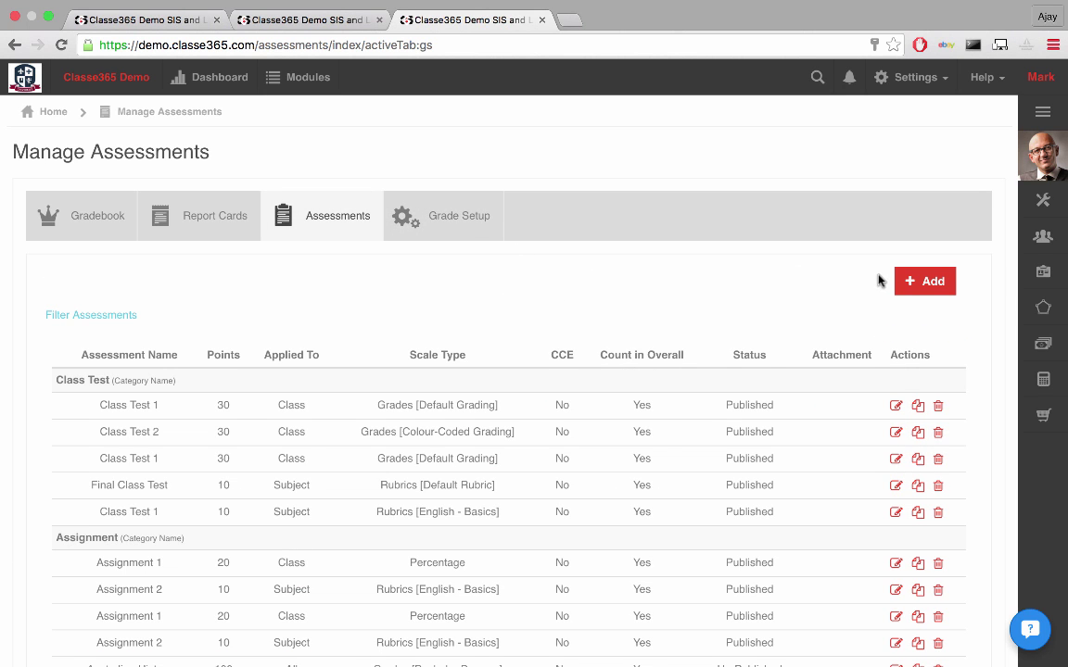
click(903, 289)
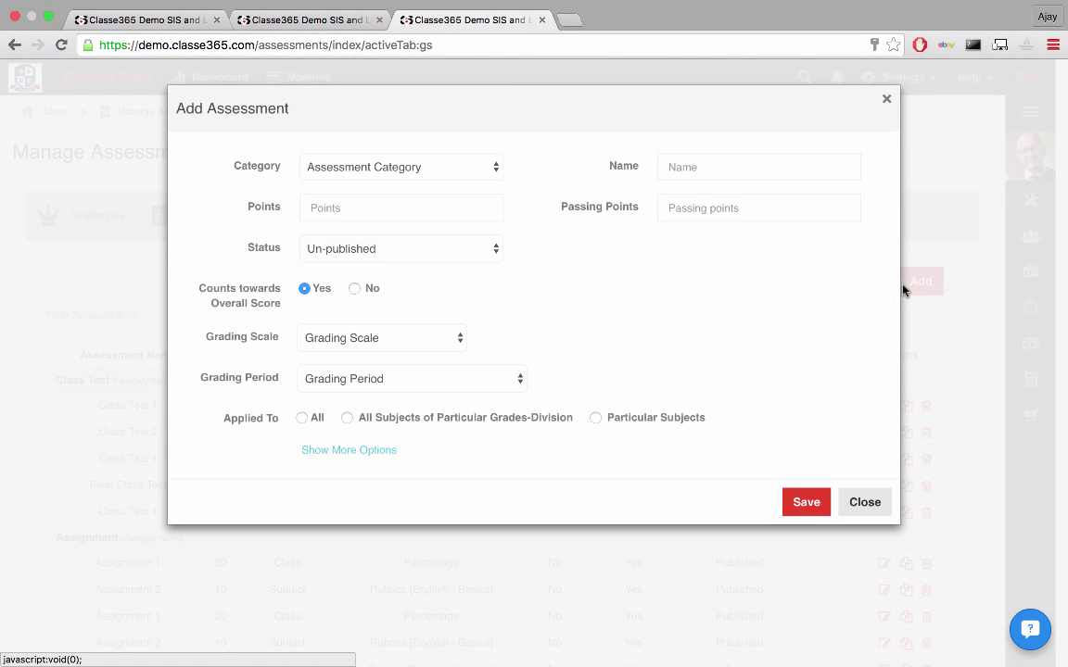
click(478, 172)
click(475, 231)
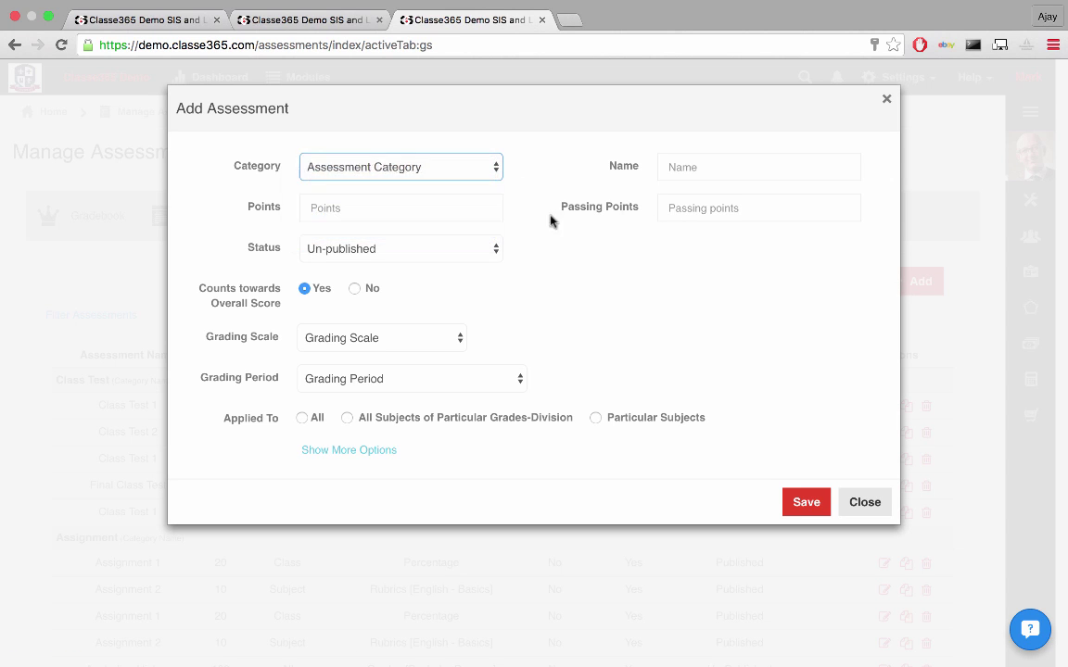
click(692, 170)
text(Final)
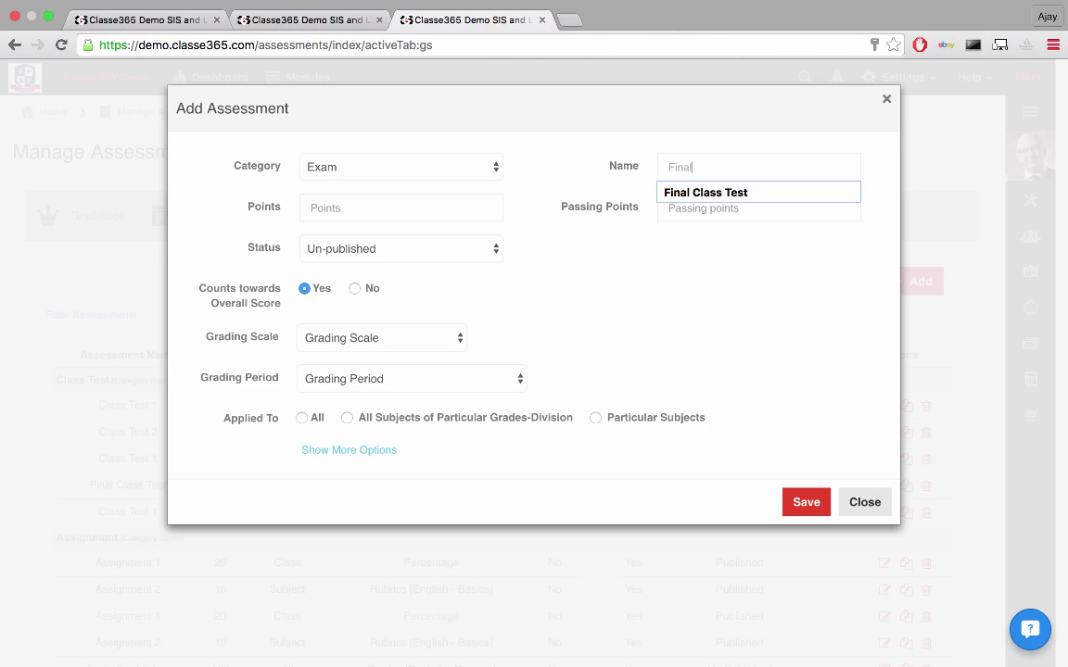
text( Exam)
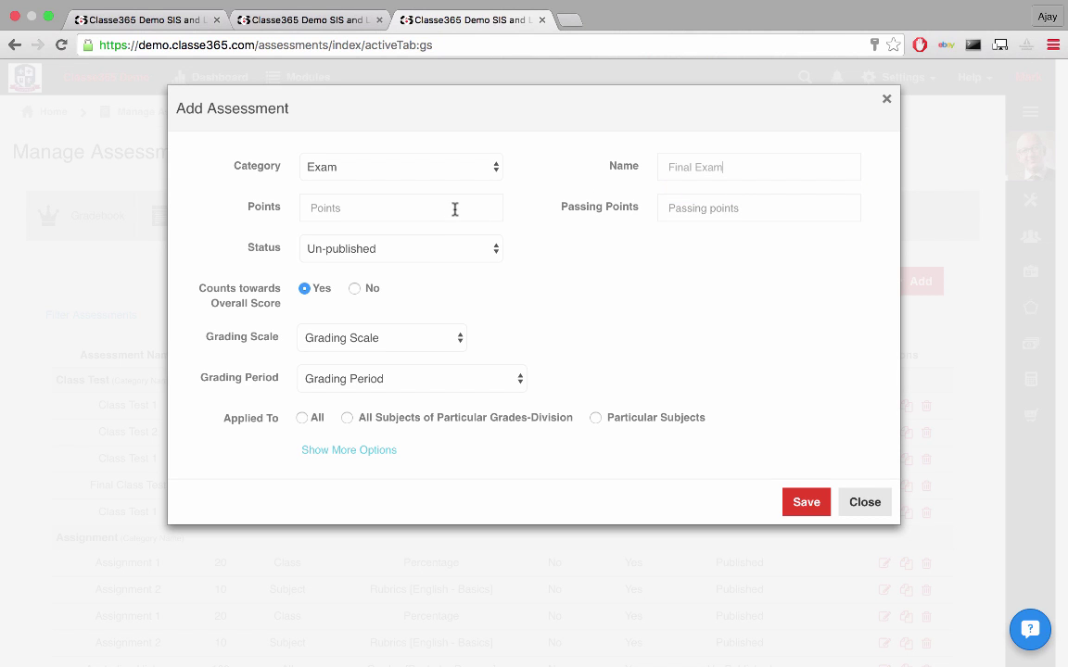
text(100)
text(50)
Set the assessment's status to Published, its grading scale to Percentage and its grading period to Common - Semester 1.
click(474, 260)
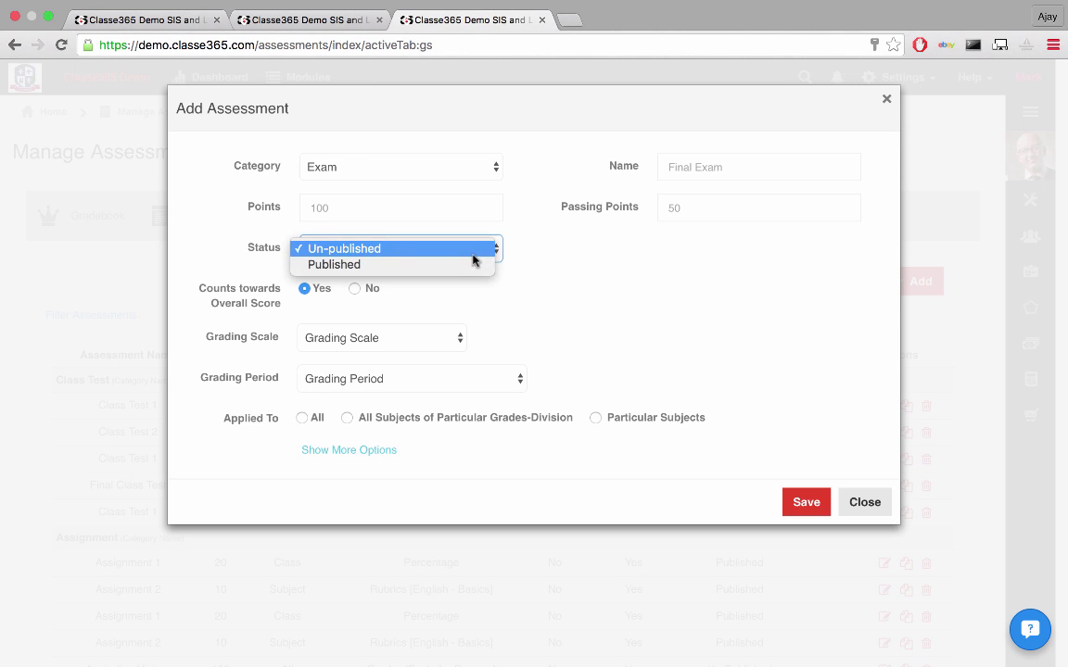
click(473, 263)
click(450, 339)
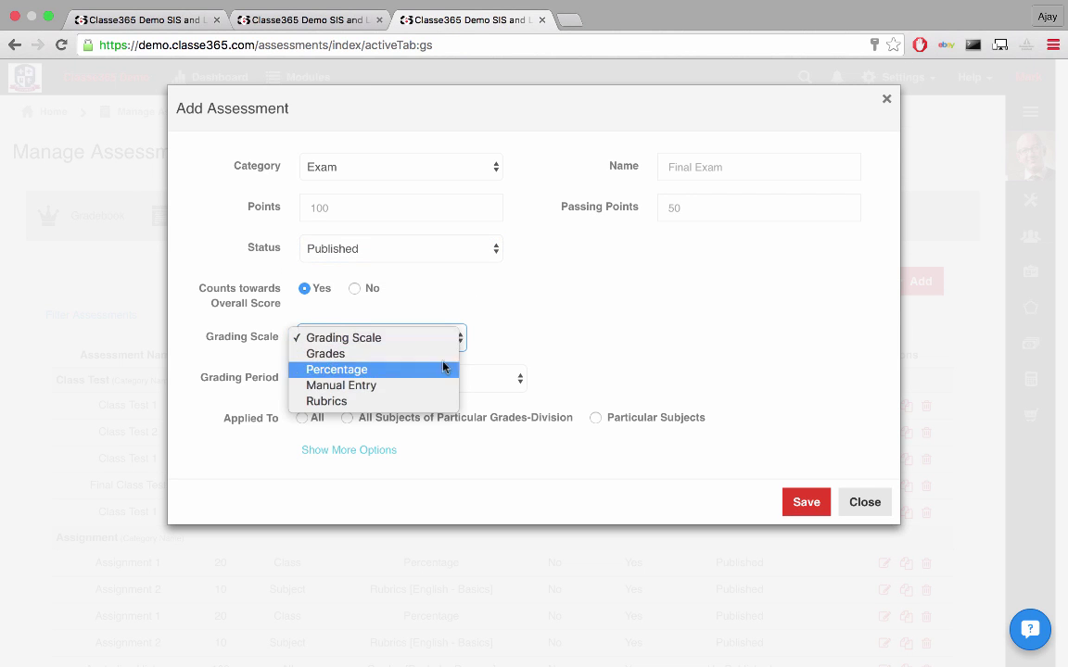
click(446, 370)
click(438, 379)
click(438, 396)
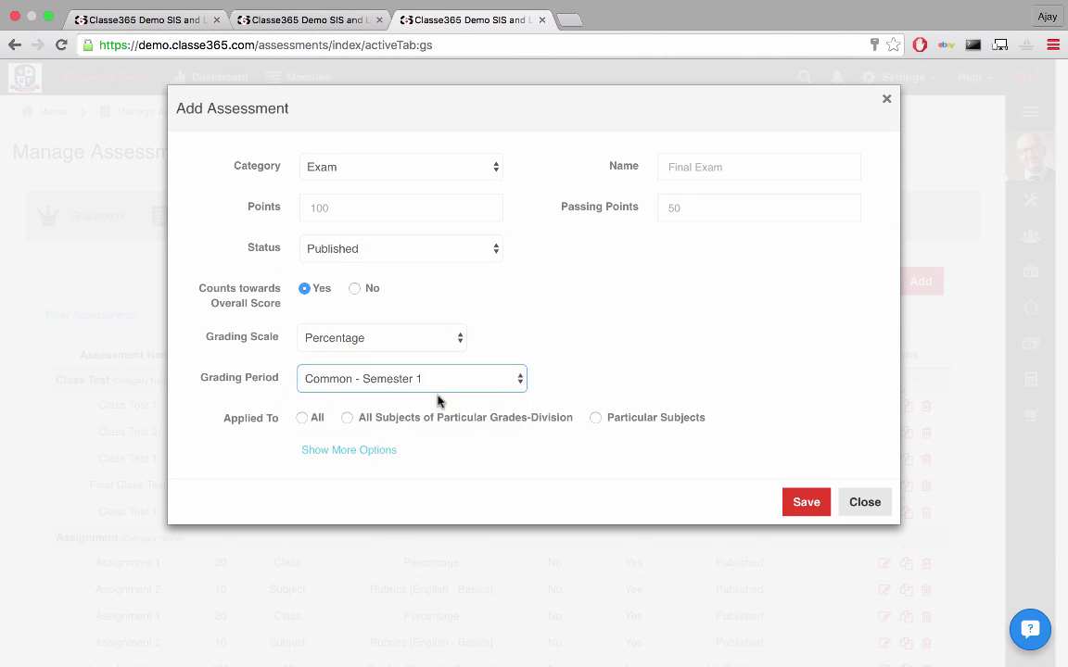
Show the additional assessment options and apply the assessment to the particular subject English (Grade 2 - Division A).
click(365, 450)
click(595, 419)
click(466, 464)
text(eng)
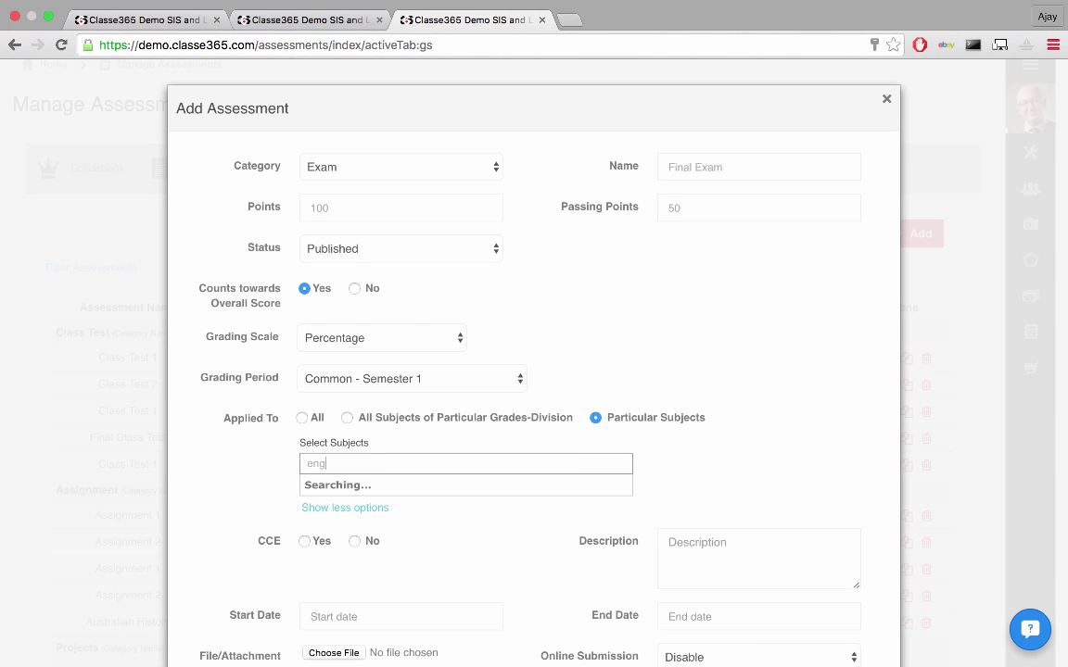
click(545, 568)
Enable CCE for the assessment and set its dates from 25-06-2016 to 05-07-2016.
scroll(405, 476, down, 3)
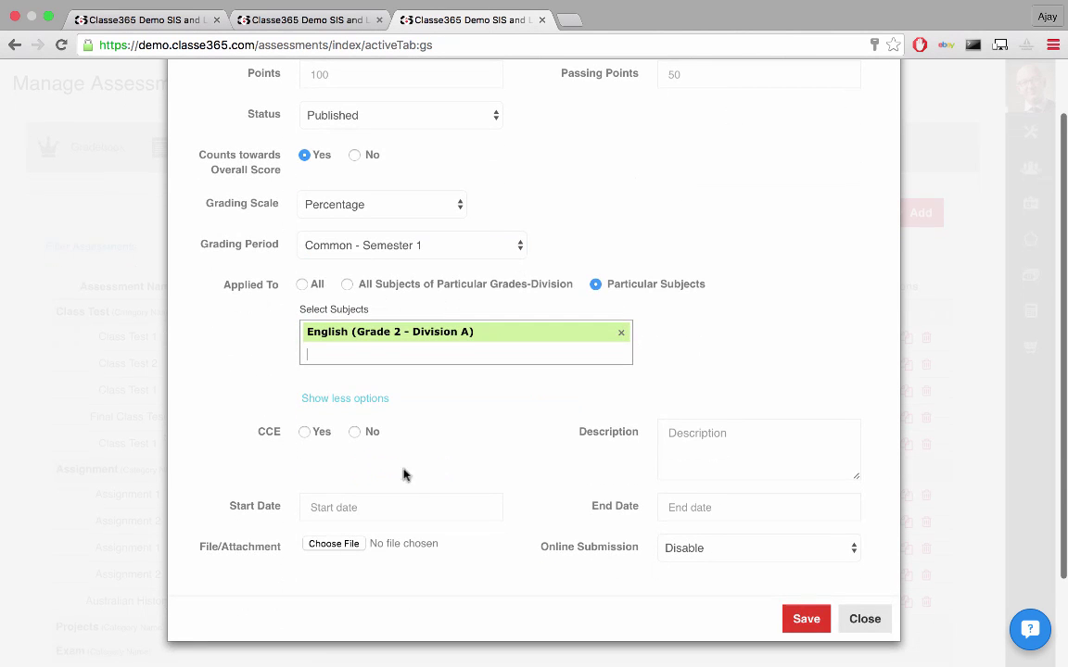
click(305, 434)
click(381, 507)
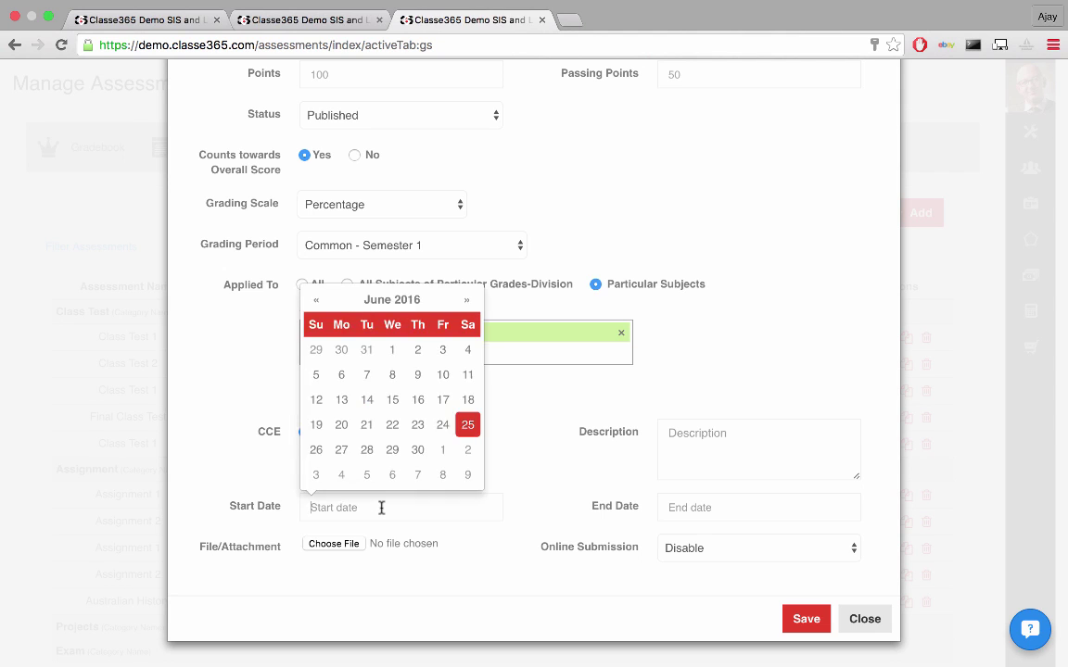
click(467, 424)
click(671, 507)
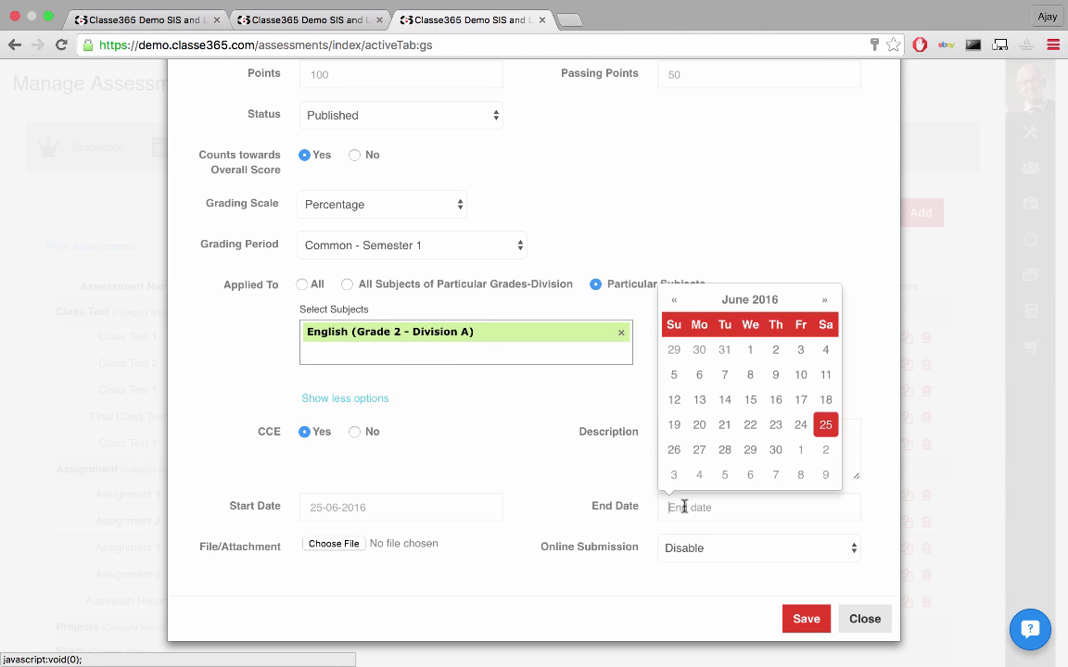
click(724, 476)
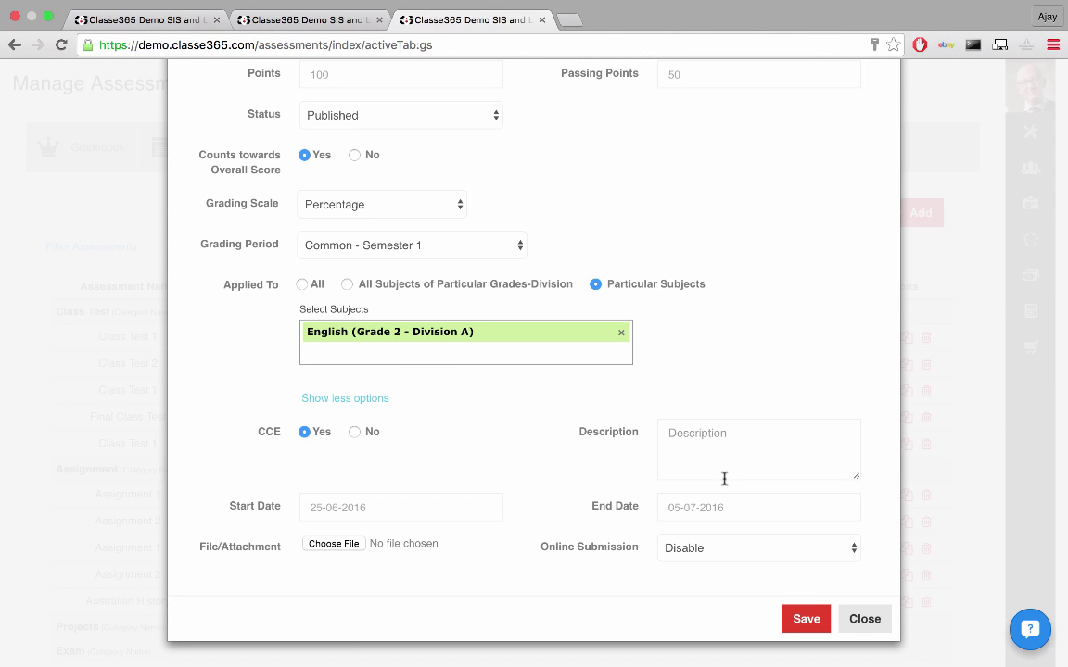
Save the Final Exam assessment, close its form and check the Exam category in the assessments list.
click(803, 620)
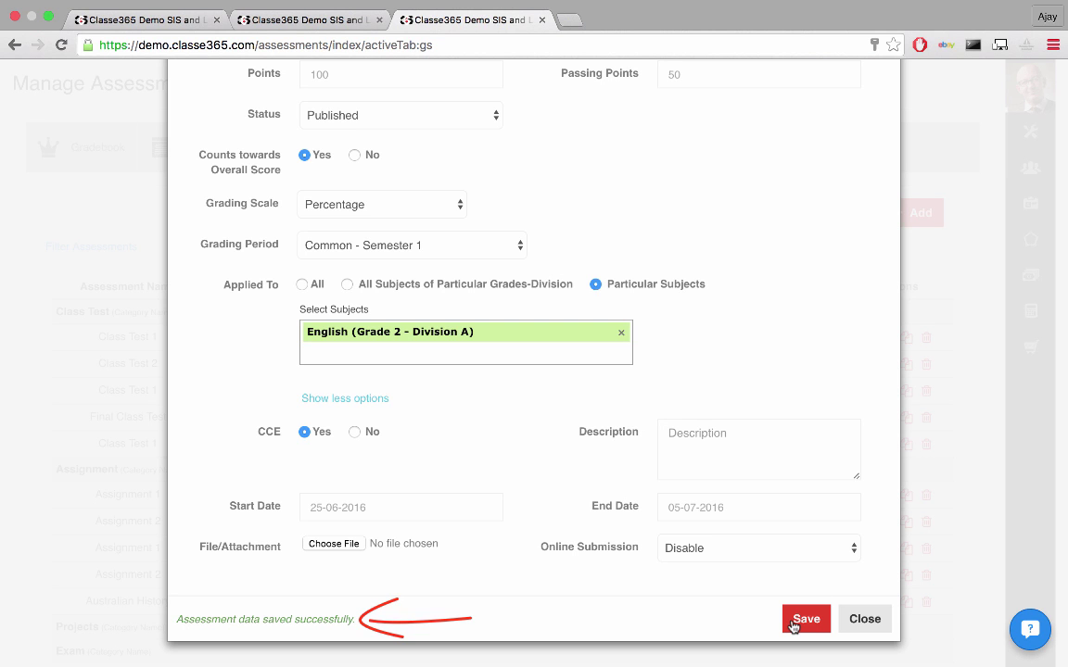
click(861, 619)
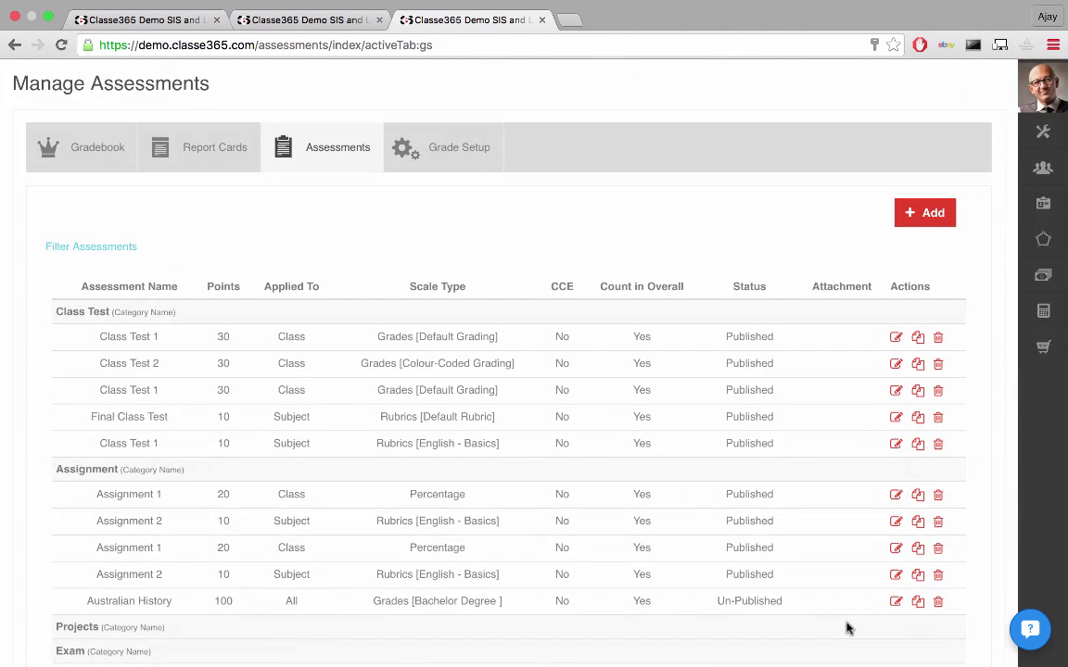
scroll(847, 629, down, 3)
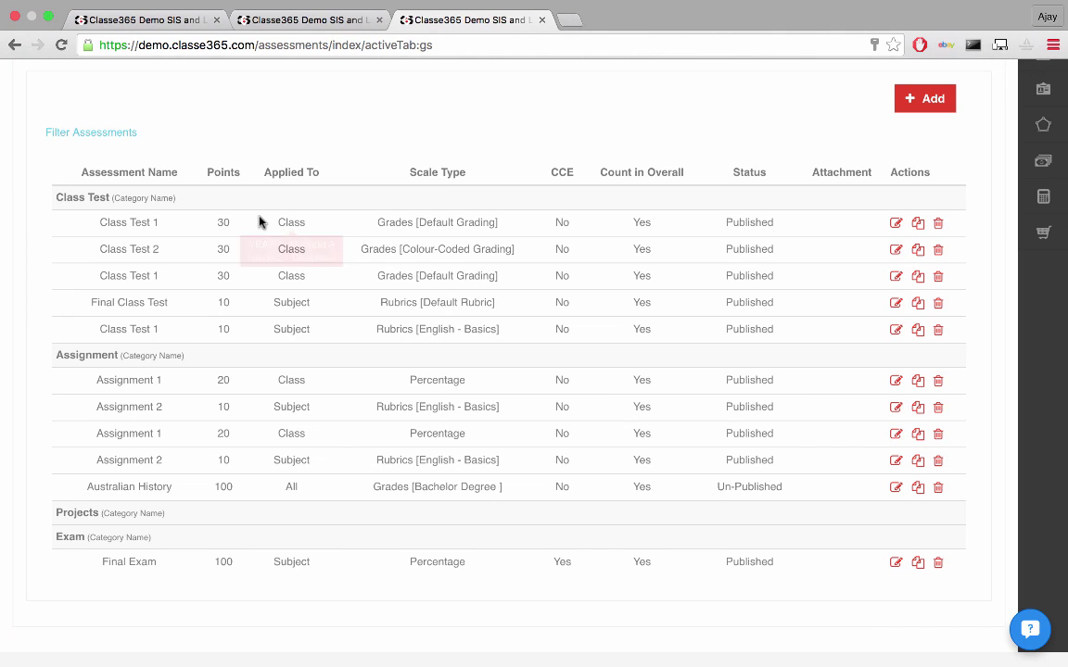
Filter the assessments list by the assessment category Exam.
click(117, 131)
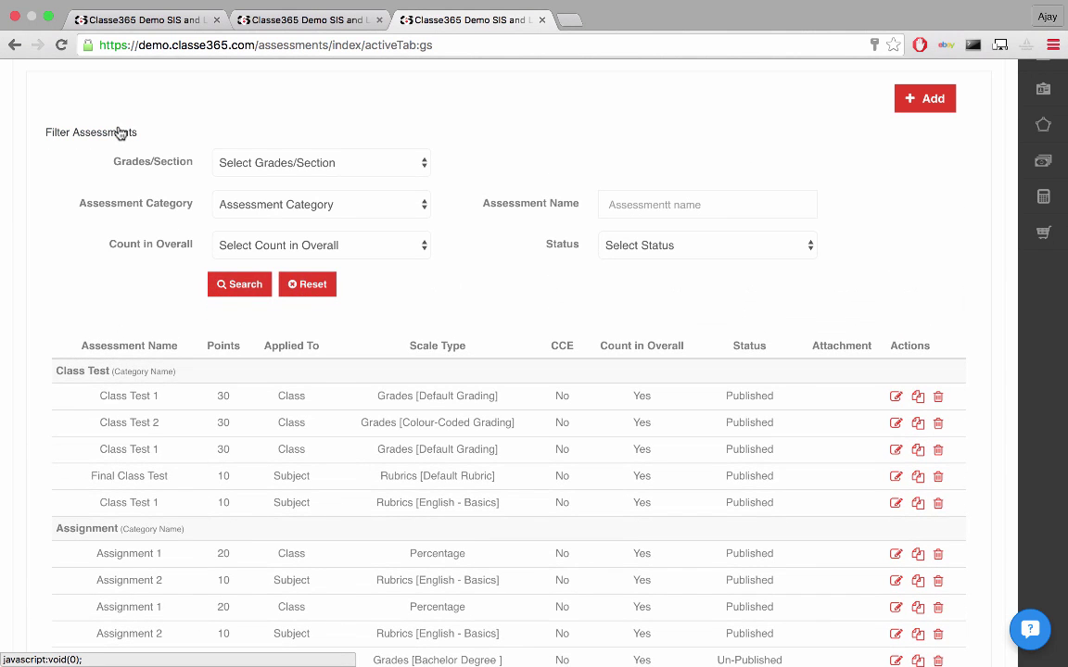
click(358, 206)
click(231, 267)
click(250, 287)
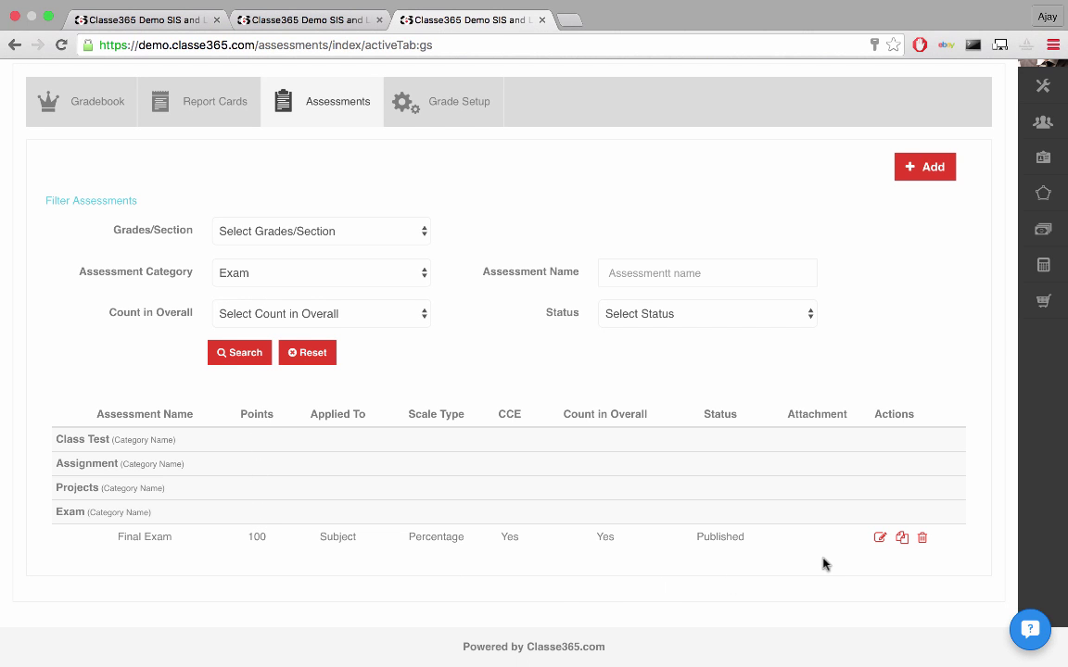
Duplicate the Final Exam assessment under the name Mid Term Exam, save the copy and close the form.
click(902, 541)
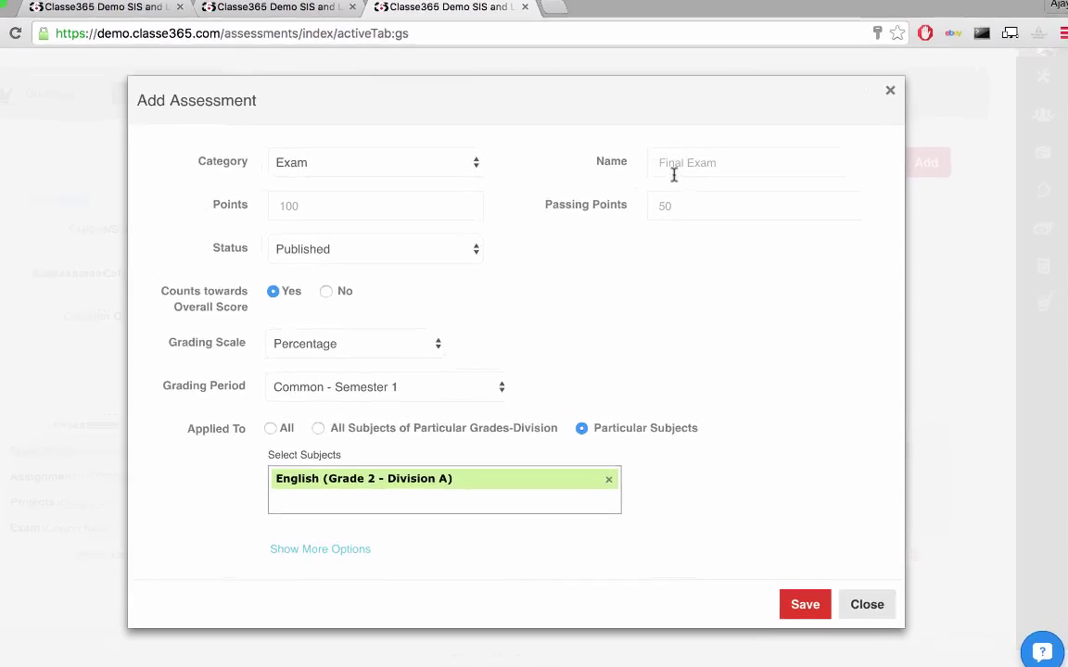
double_click(668, 167)
text(Mid )
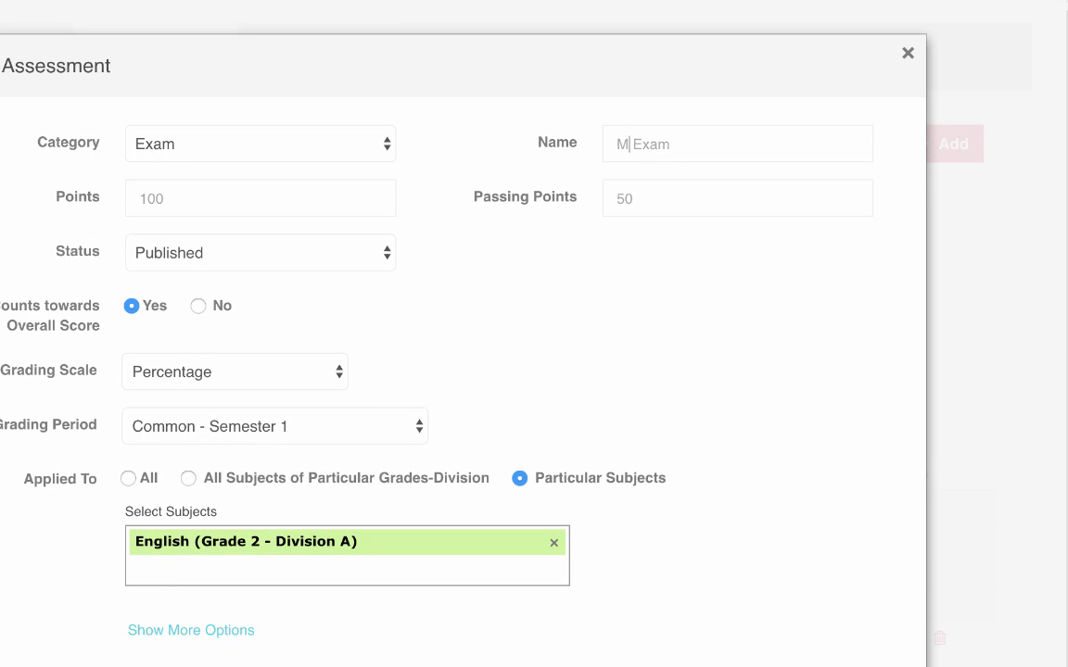
text(Term)
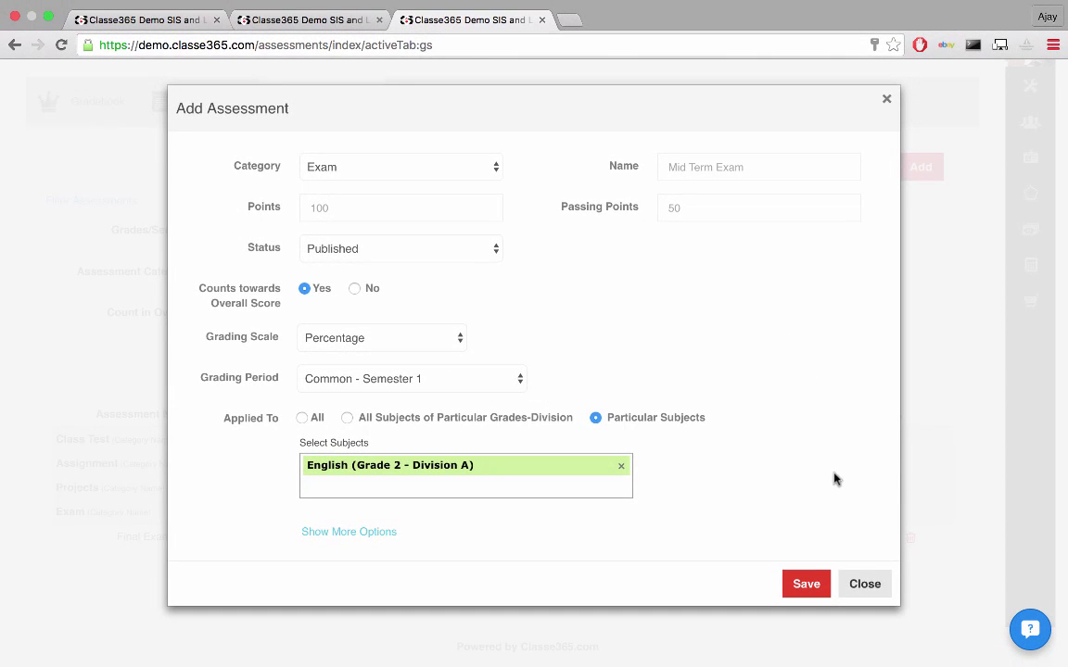
click(821, 587)
click(846, 592)
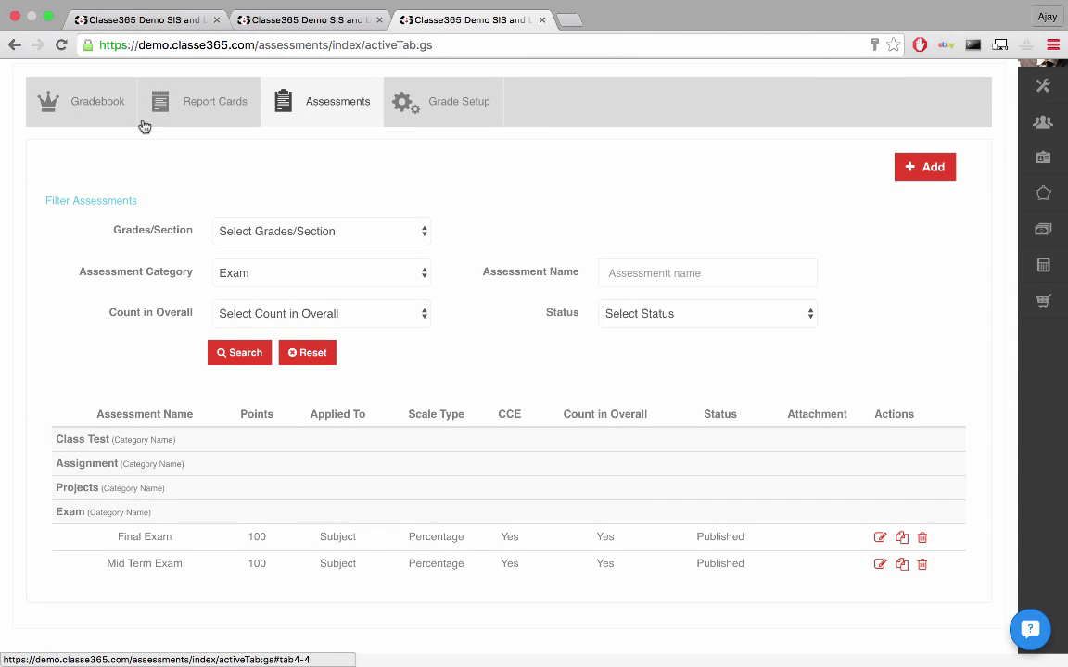
Load the gradebook for YEAR1, Division A, with the subject Mathematics and the grading period Semester 1.
click(110, 115)
click(120, 177)
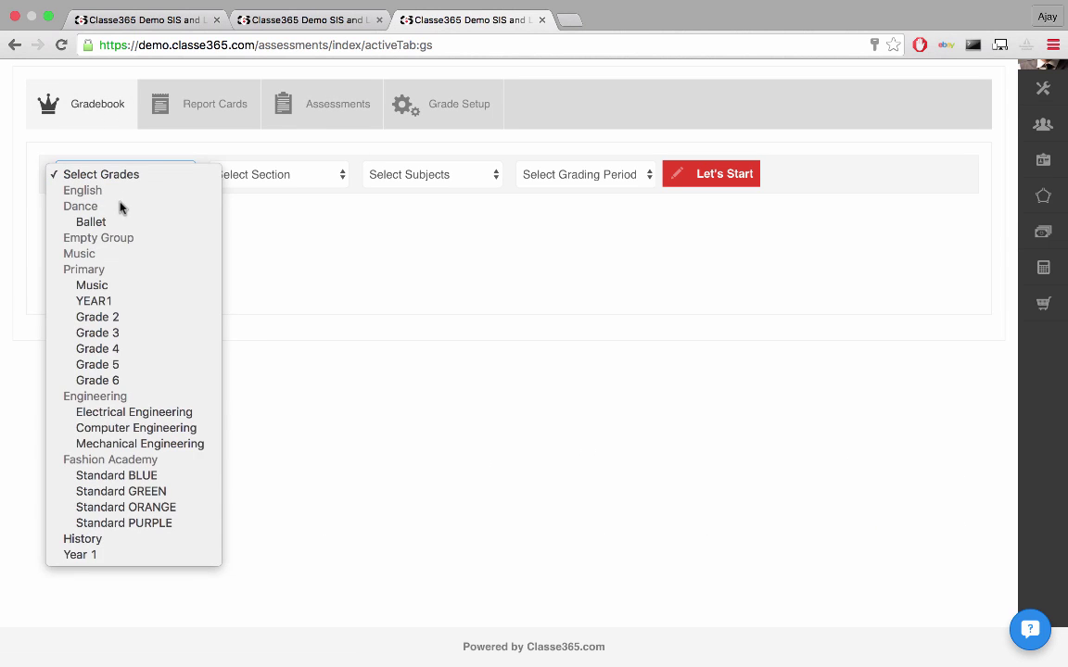
click(119, 299)
click(246, 176)
click(249, 206)
click(408, 176)
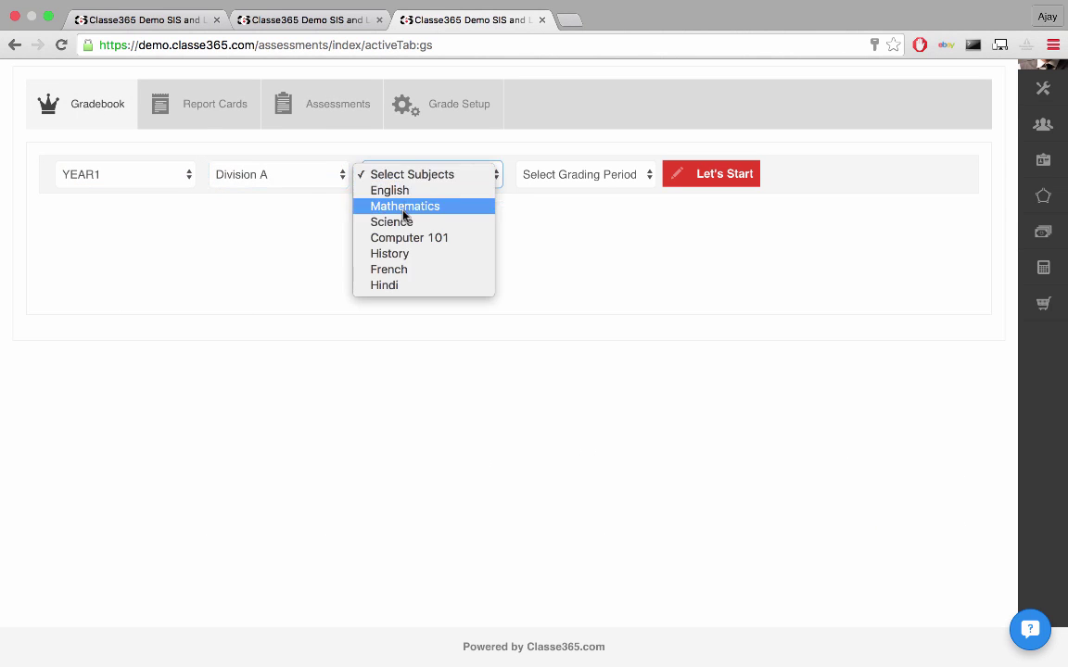
click(405, 206)
click(567, 178)
click(565, 190)
click(692, 174)
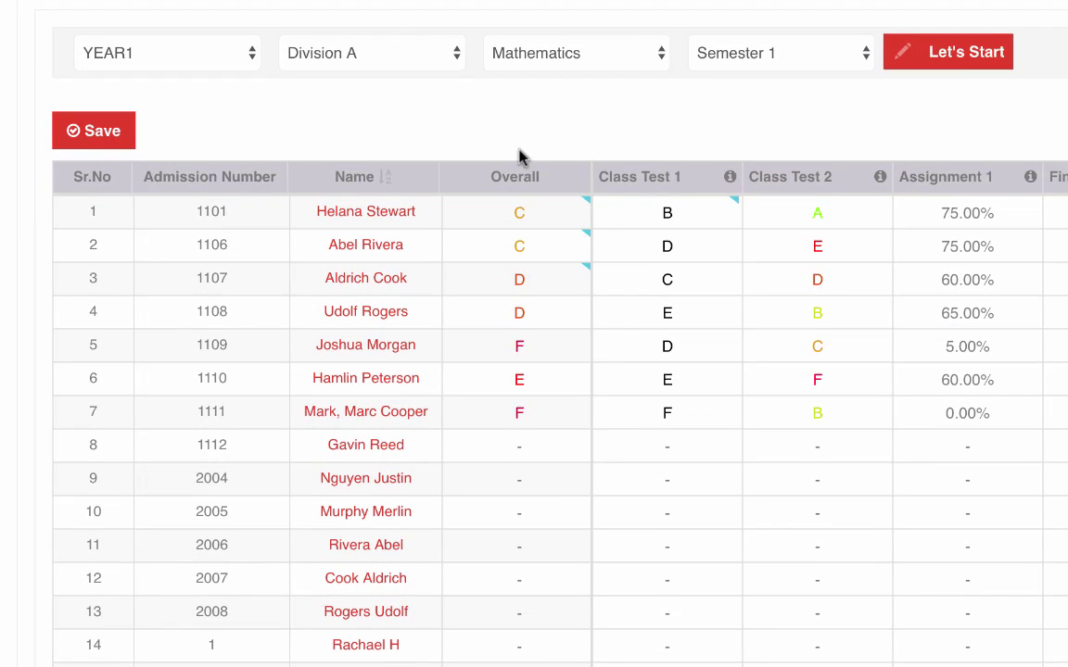
Examine the score calculation behind the students' overall Mathematics grades in the gradebook.
mouse_move(389, 293)
mouse_move(517, 248)
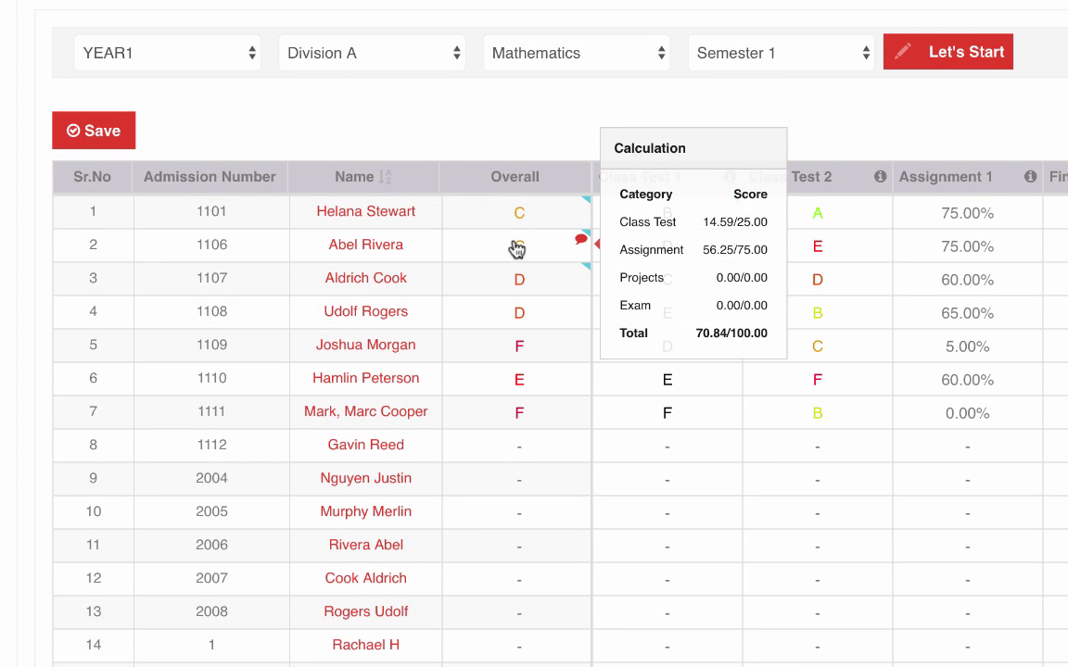
mouse_move(516, 273)
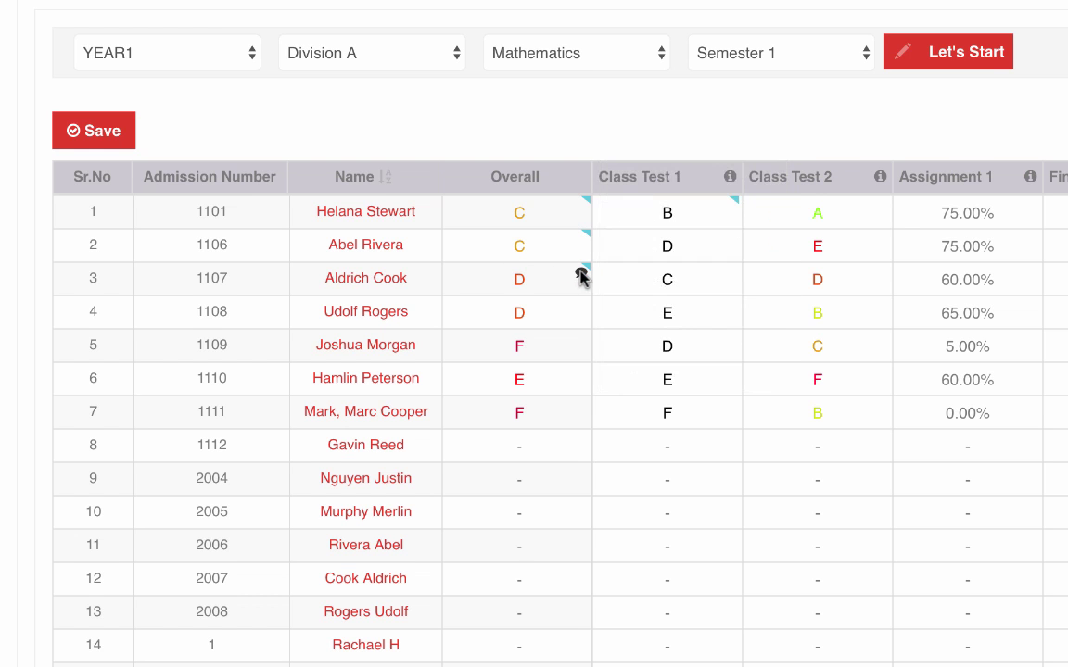
Replace the comment on the third student's overall grade with "needs some improvement" and confirm it.
mouse_move(581, 278)
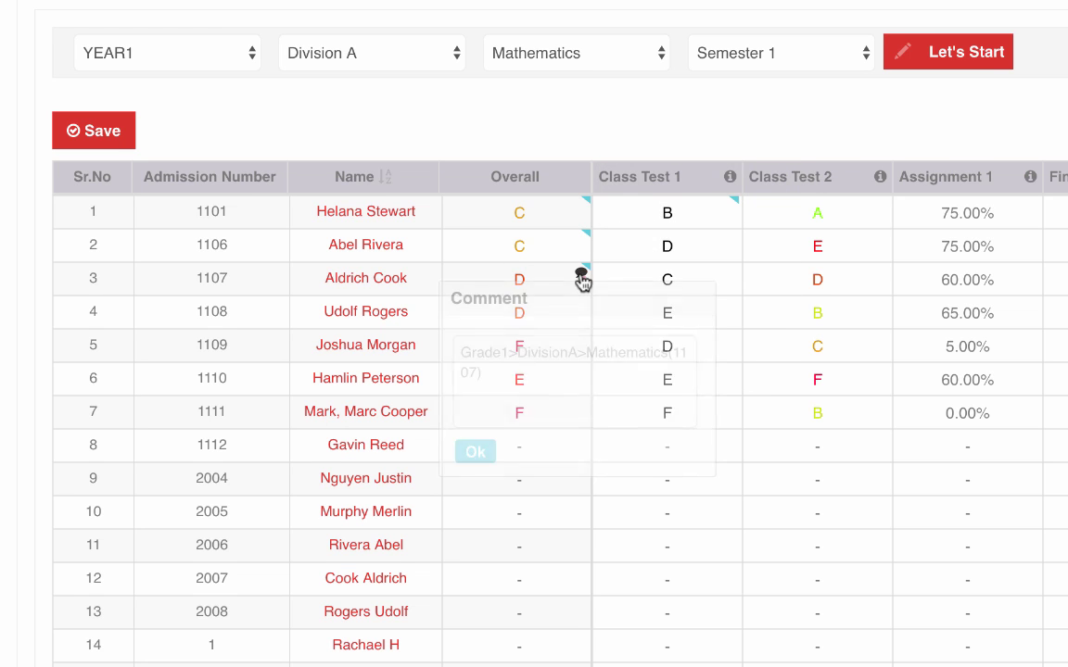
double_click(569, 359)
triple_click(569, 359)
text(needs)
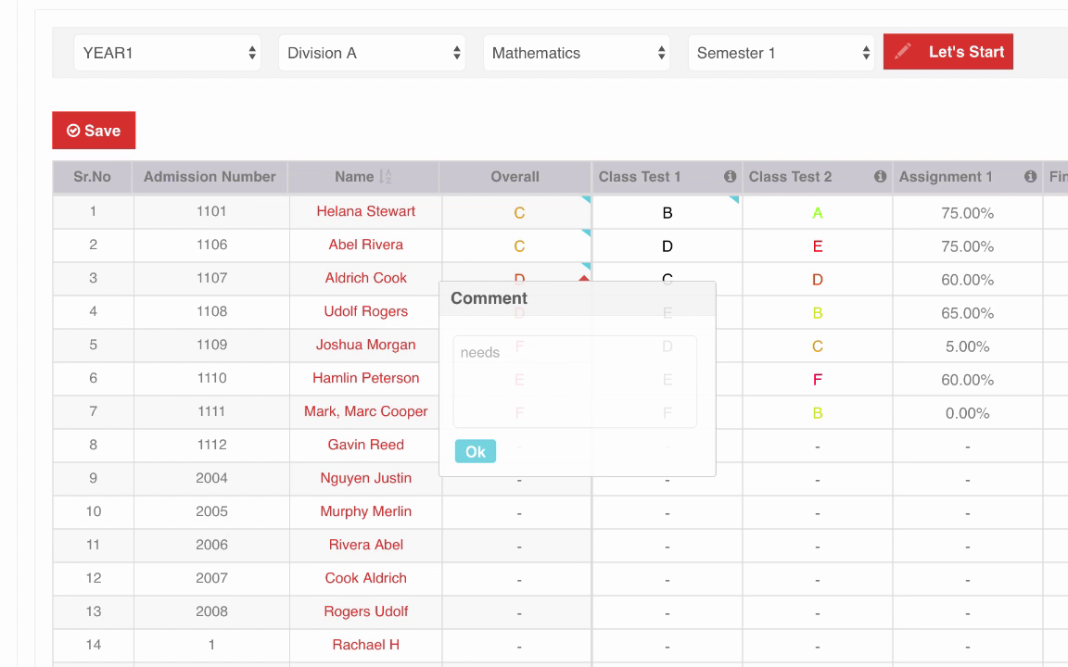
text( some improvement)
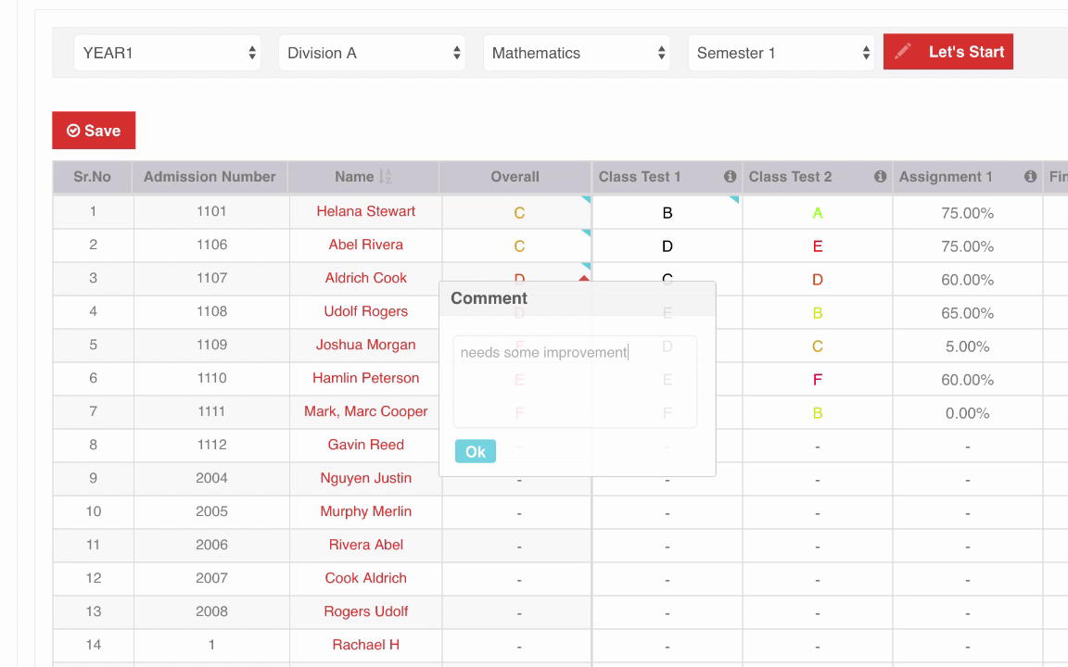
click(476, 453)
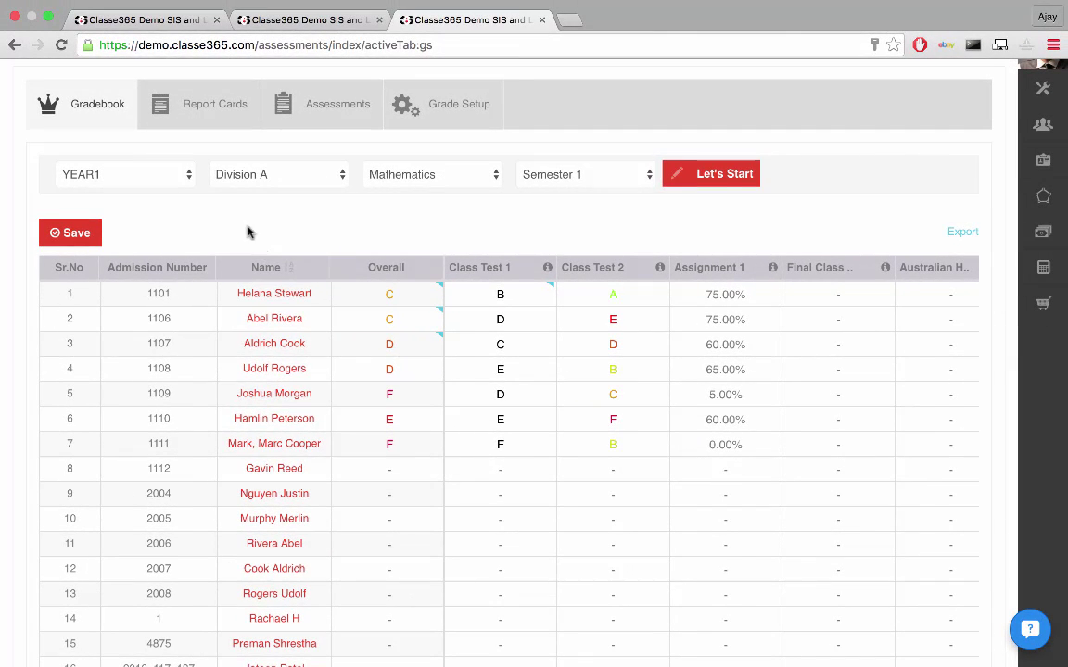
Select the first student of YEAR1 - Division A for report cards and display that student's report card.
click(210, 124)
click(213, 280)
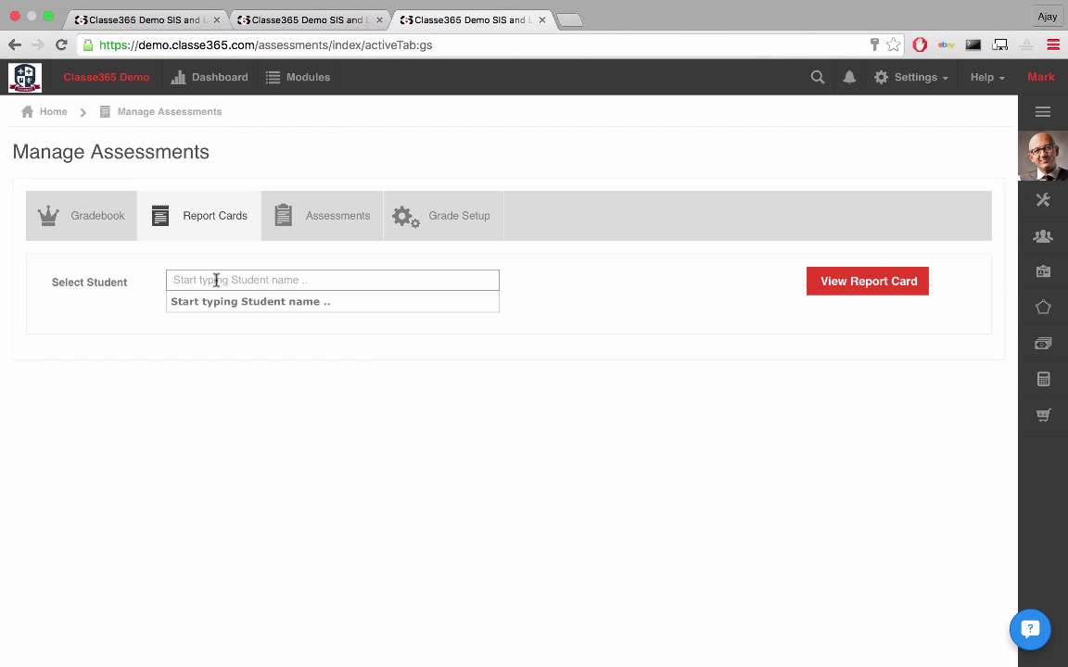
text(he)
click(222, 303)
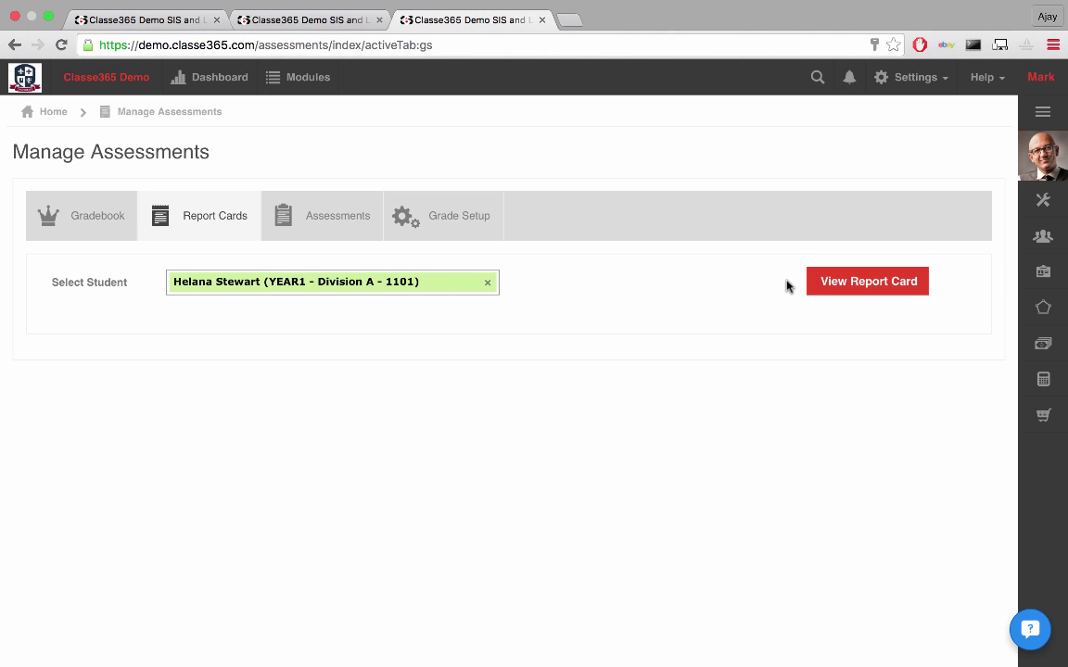
click(824, 288)
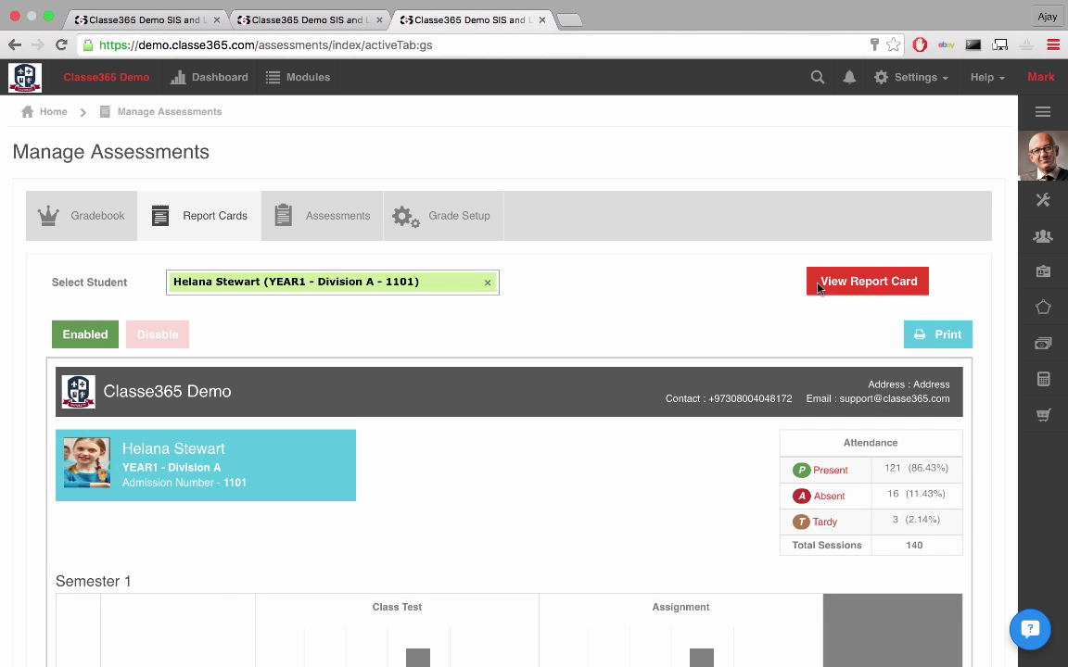
Disable the displayed student's report card and open its print preview.
scroll(707, 321, down, 3)
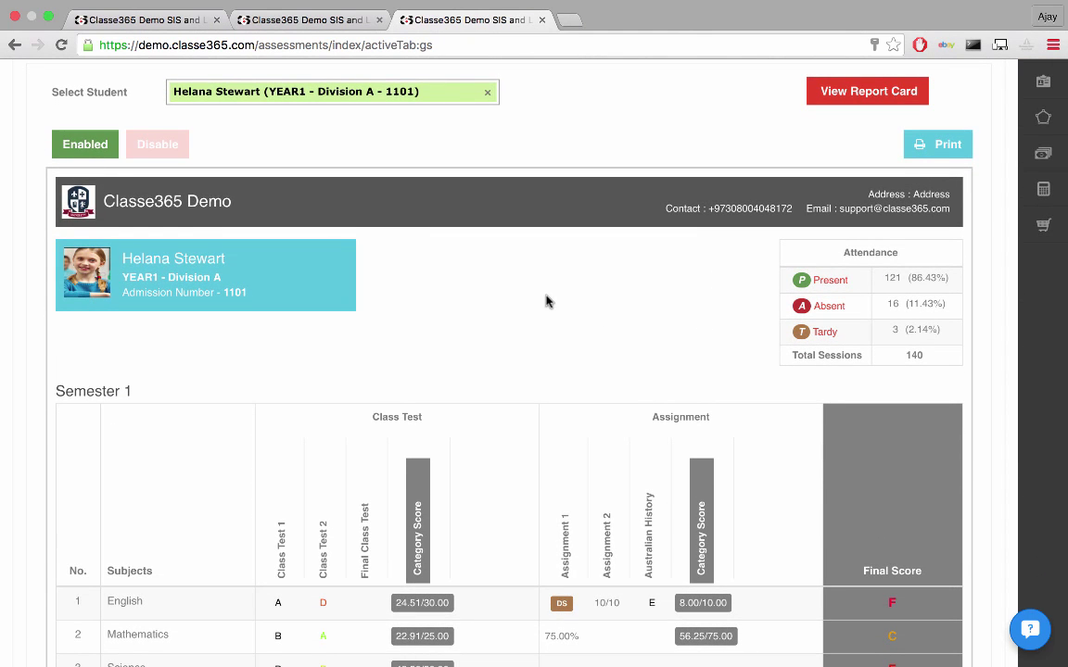
click(171, 151)
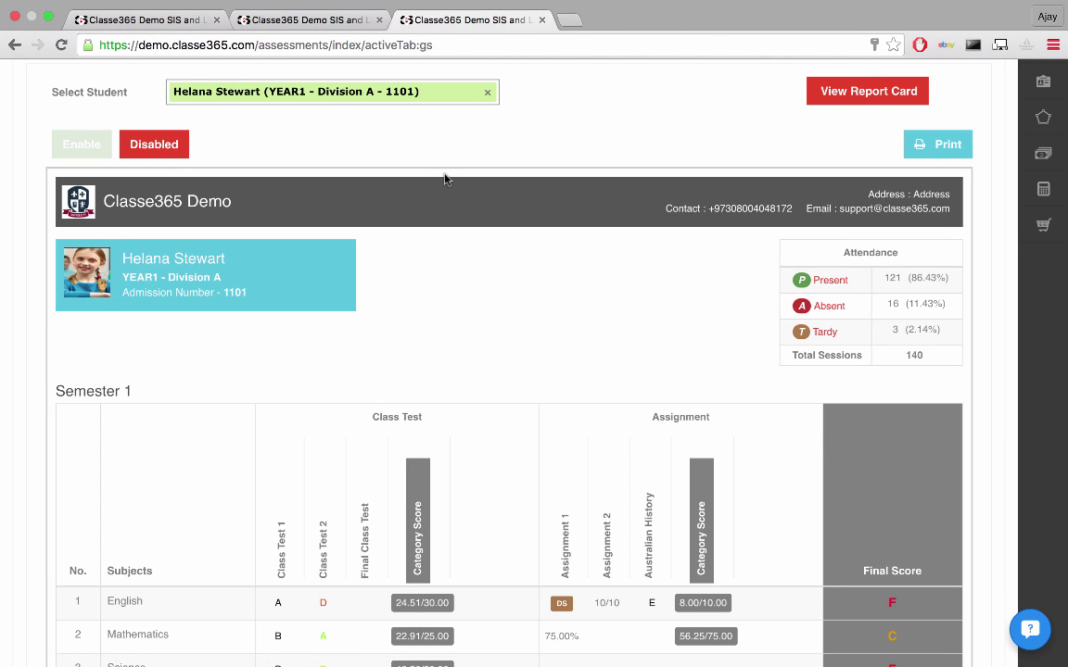
click(916, 146)
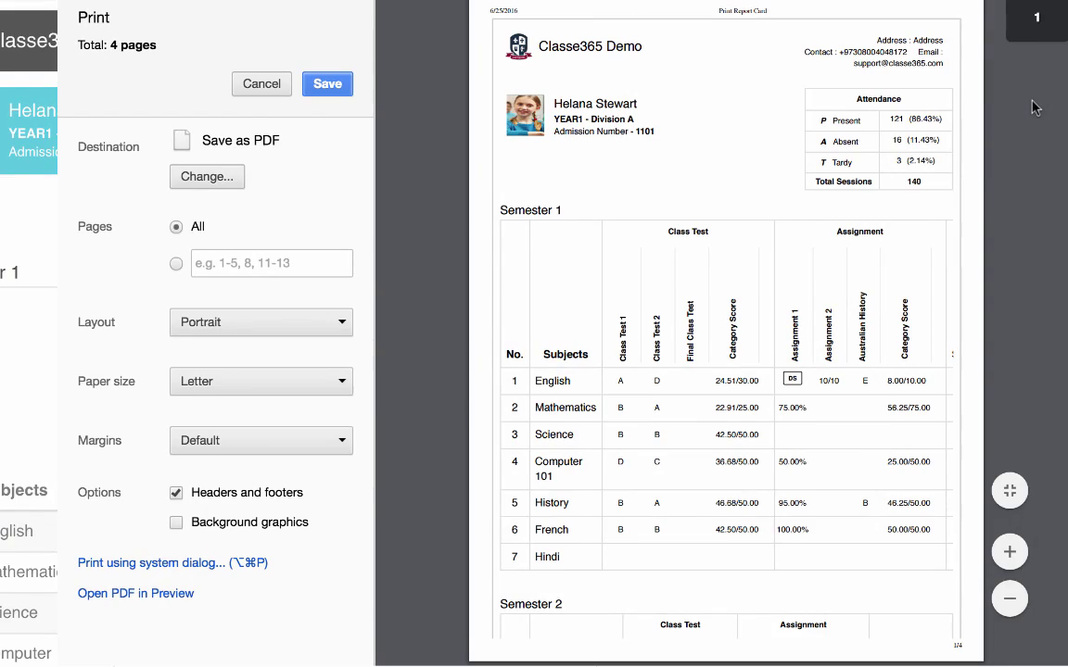
Review the report card pages in the print preview and set the print layout to Landscape.
scroll(1034, 107, down, 15)
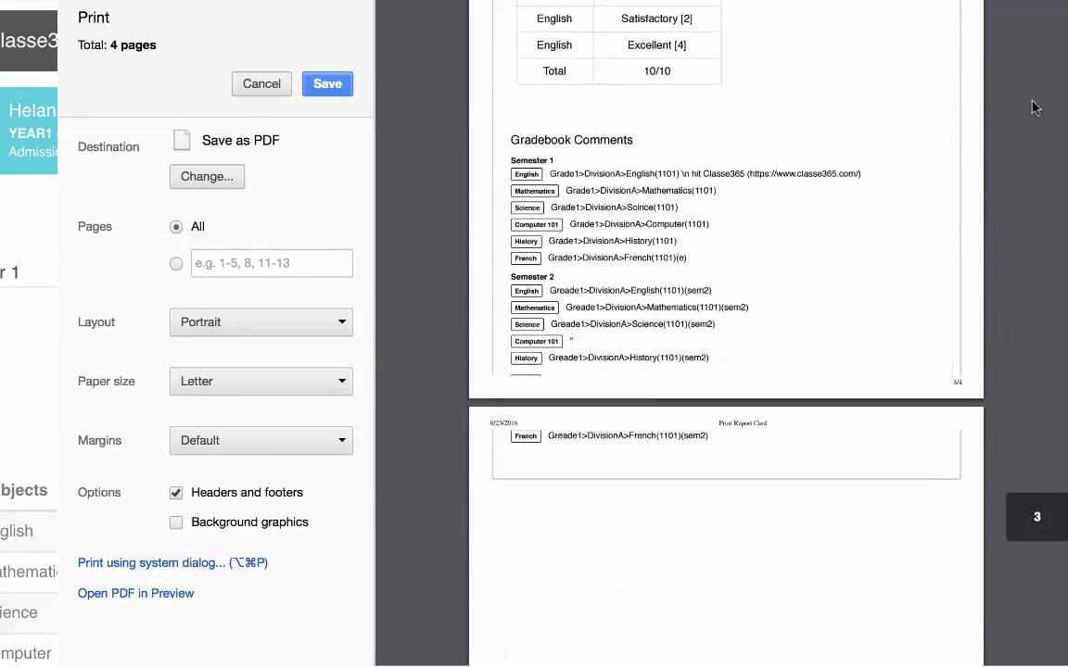
scroll(1034, 107, down, 2)
scroll(1034, 108, up, 10)
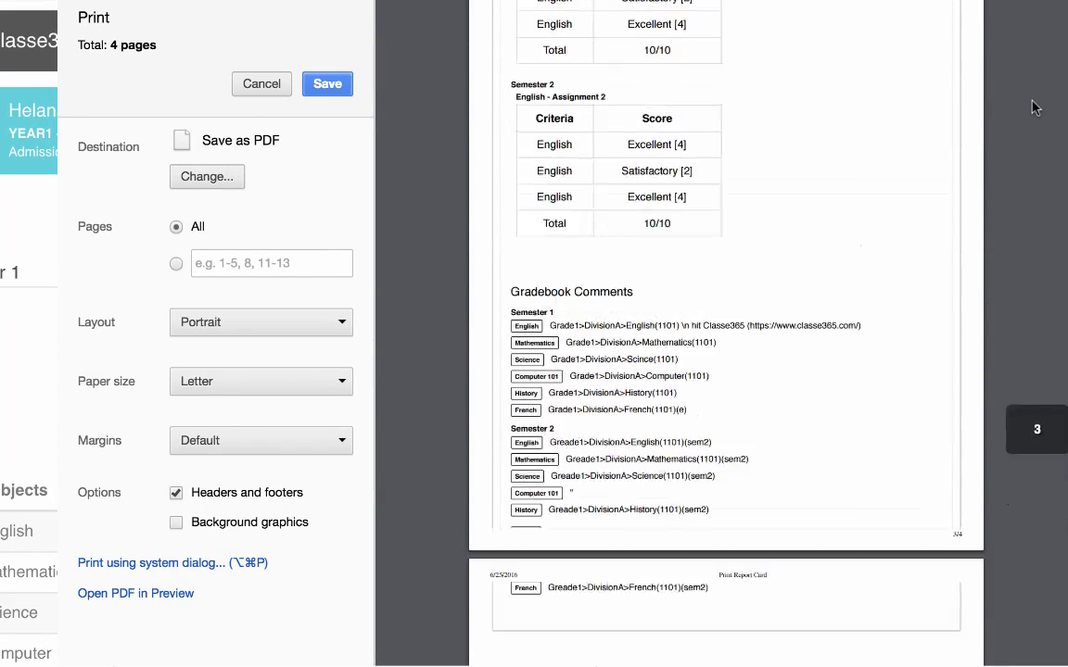
scroll(1034, 107, up, 1)
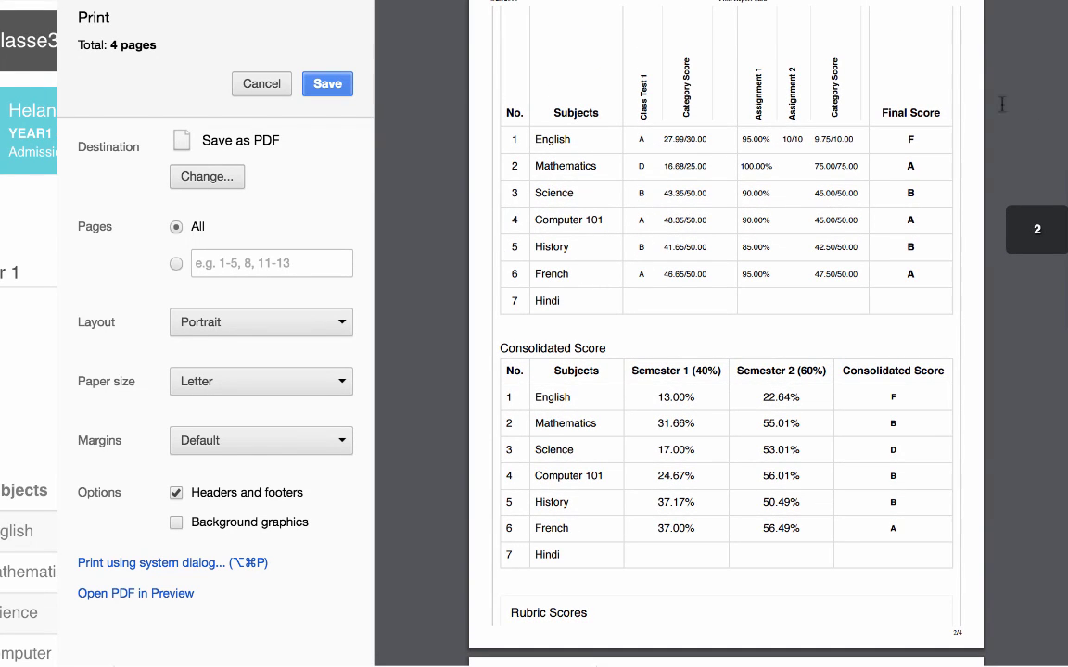
click(343, 325)
click(324, 350)
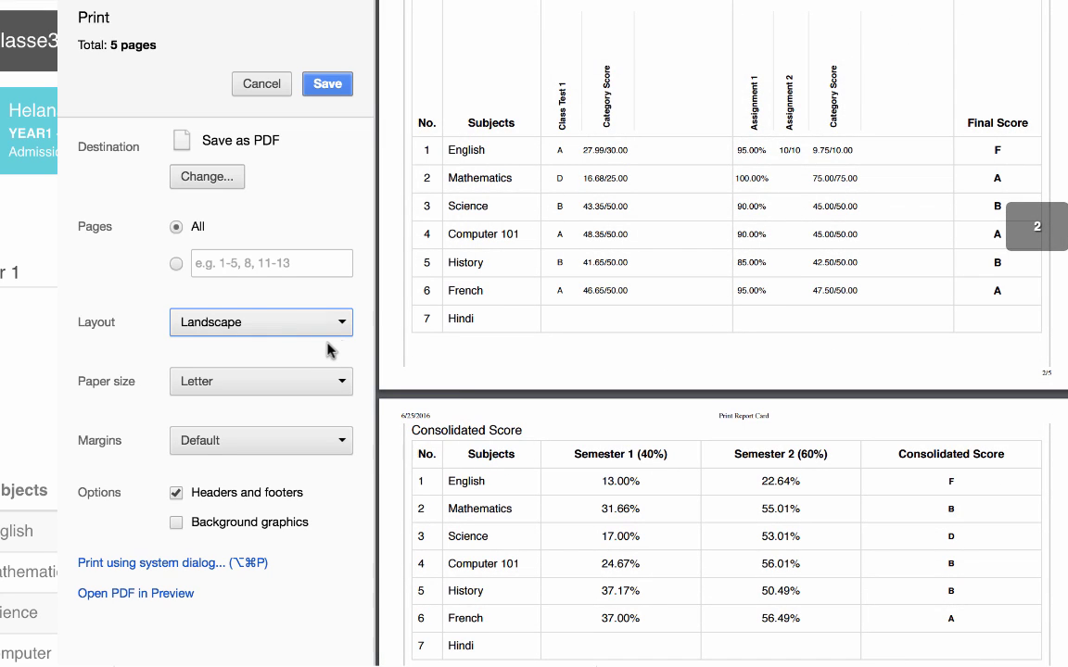
scroll(460, 380, up, 5)
scroll(459, 380, up, 5)
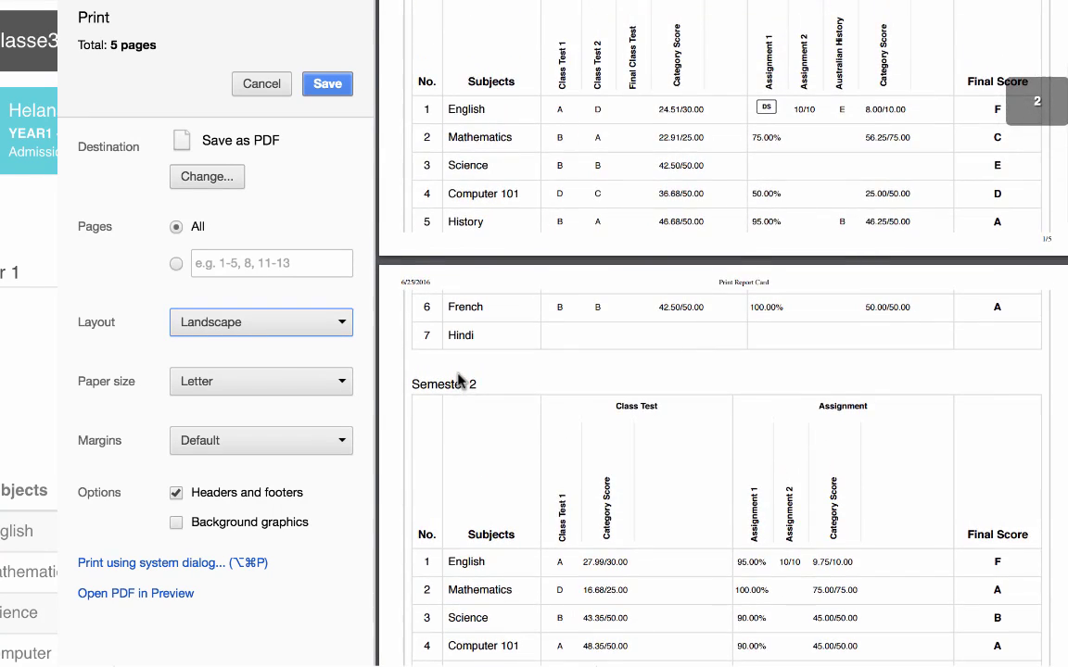